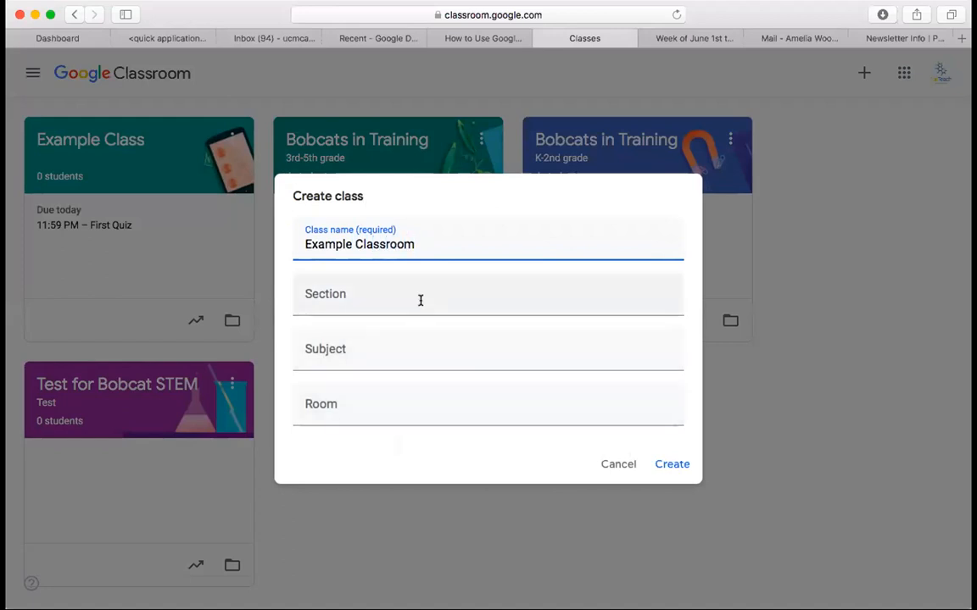
Enter "Example on How to Use" as the subject of Example Classroom and create the class.
{"action": "left_click", "coordinate": [363, 357]}
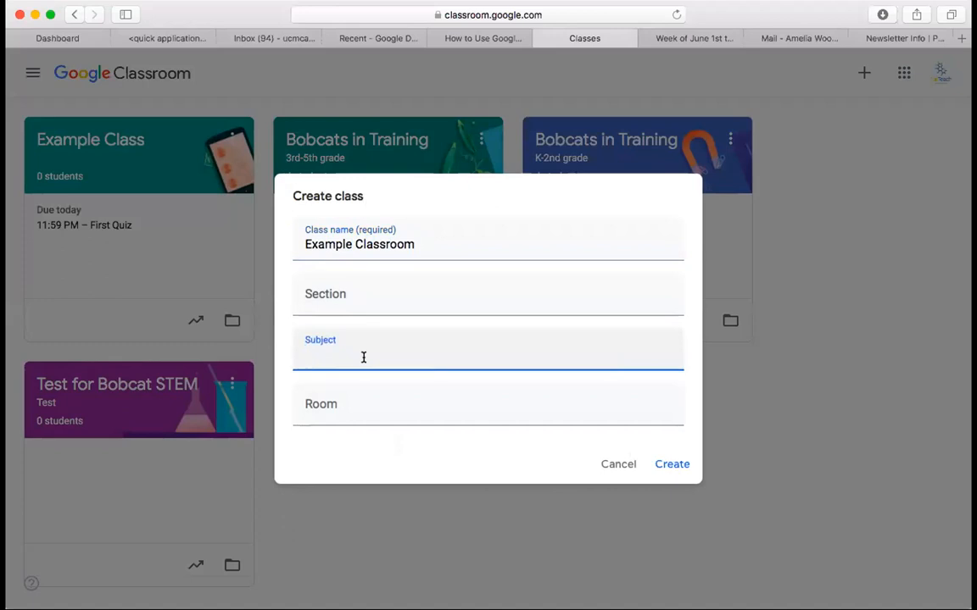
{"action": "type", "text": "Example on How to Use"}
{"action": "left_click", "coordinate": [448, 408]}
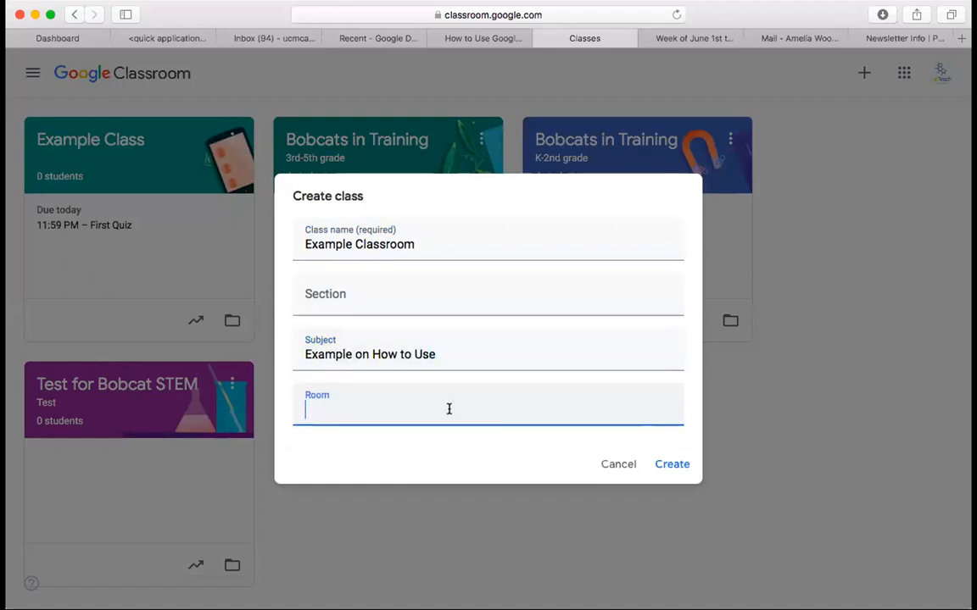
{"action": "left_click", "coordinate": [671, 464]}
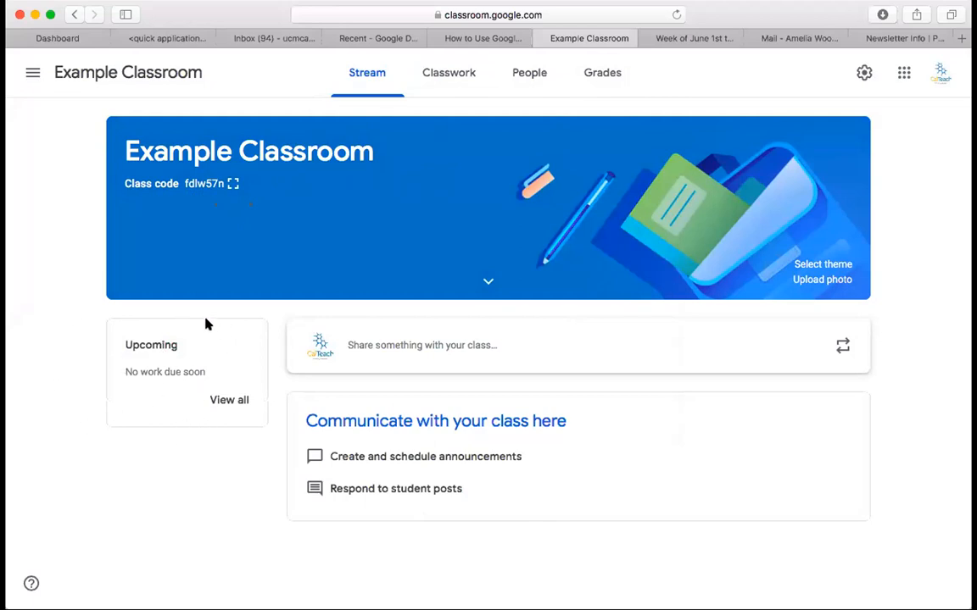
Post the announcement "Hello! Welcome to our first class!" to all students in the class stream.
{"action": "left_click", "coordinate": [394, 349]}
{"action": "scroll", "coordinate": [477, 446], "scroll_direction": "down", "scroll_amount": 1}
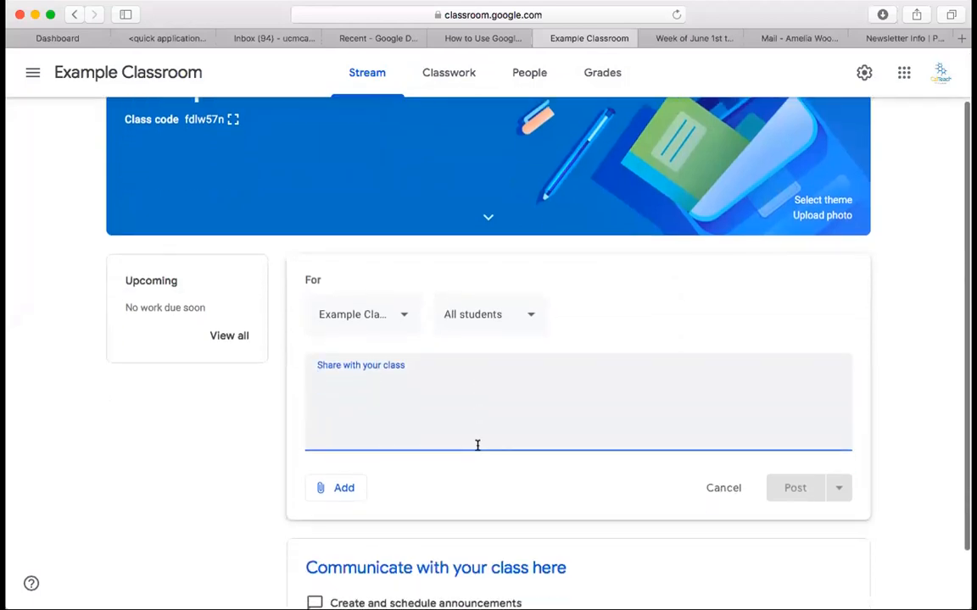
{"action": "type", "text": "Hello! Welcome to our first class!"}
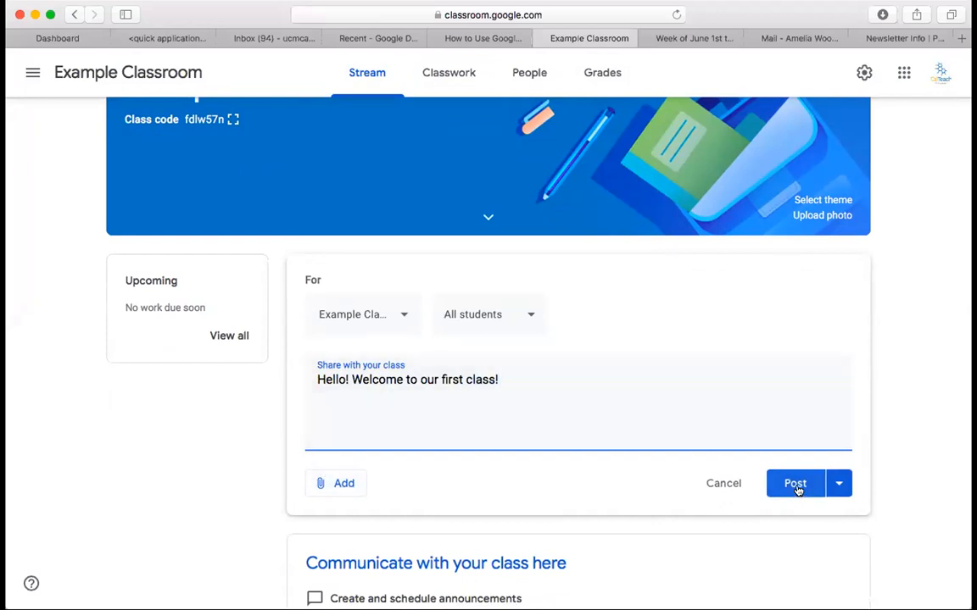
{"action": "left_click", "coordinate": [841, 485]}
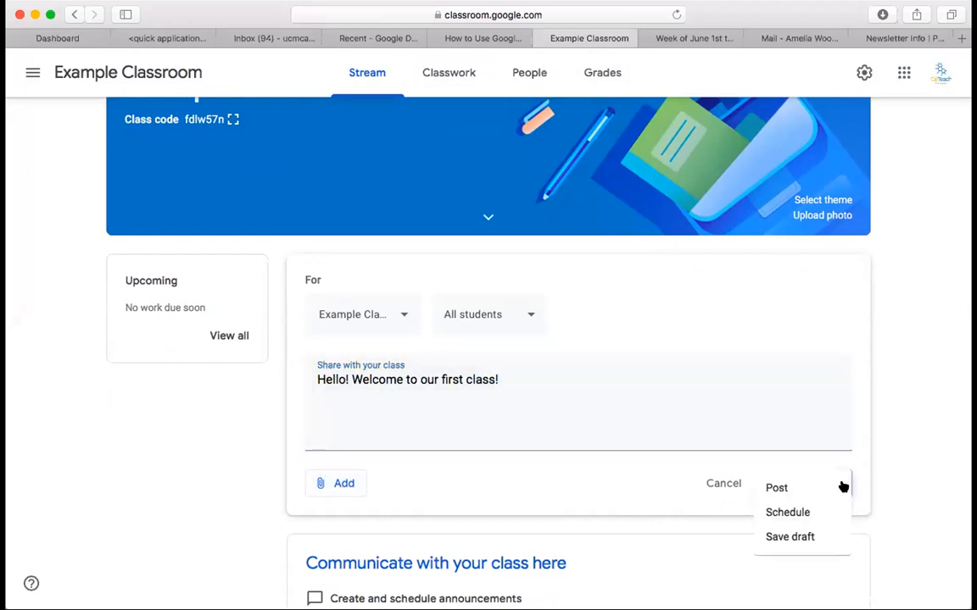
{"action": "left_click", "coordinate": [777, 489]}
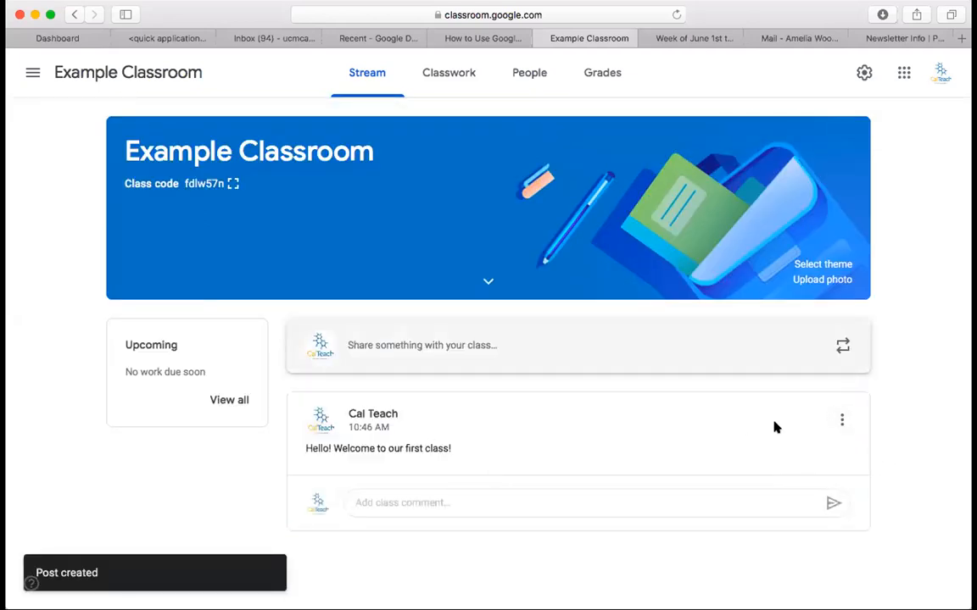
{"action": "left_click", "coordinate": [845, 421]}
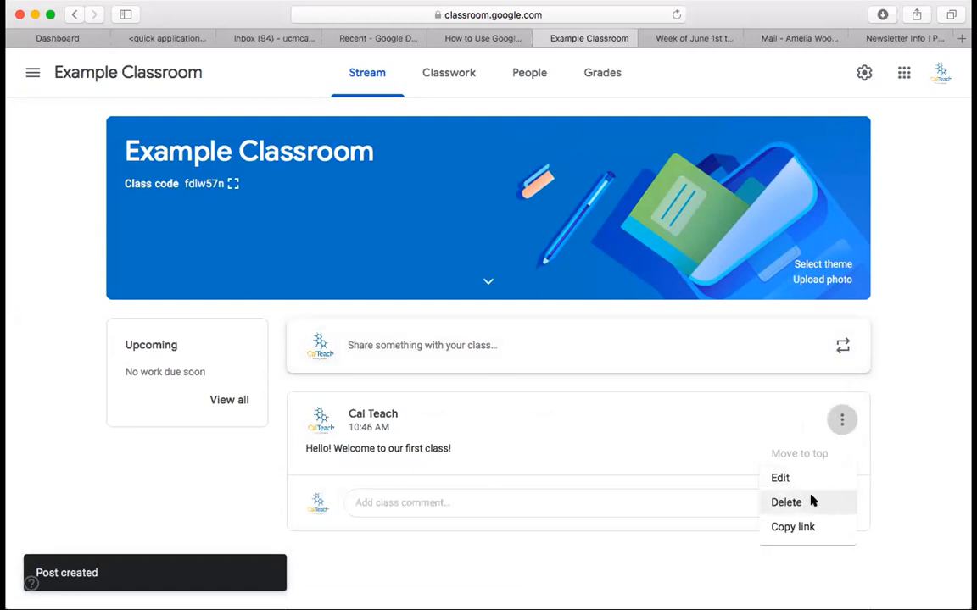
{"action": "left_click", "coordinate": [924, 407]}
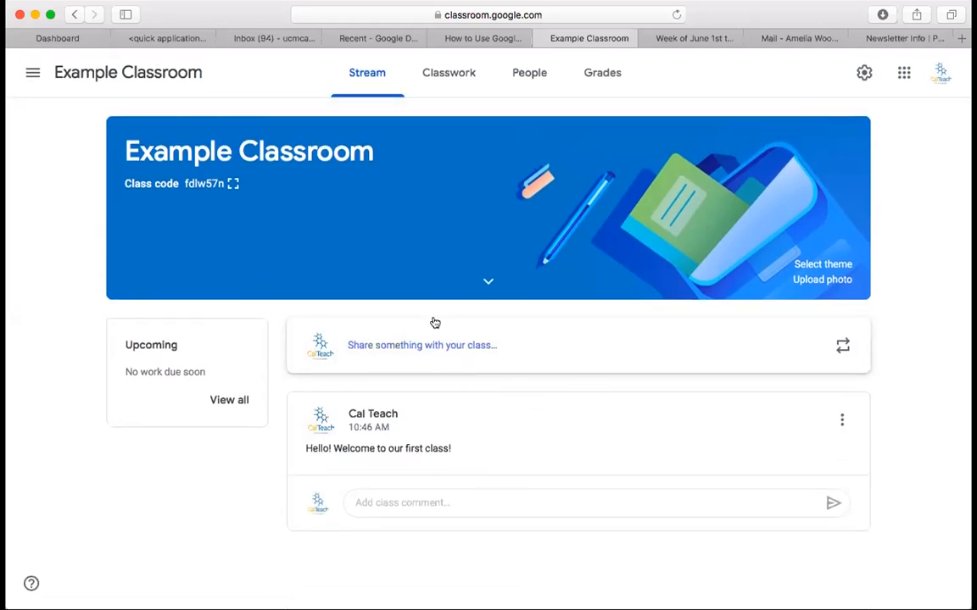
Add a topic named "Science" to the classwork of Example Classroom.
{"action": "left_click", "coordinate": [448, 82]}
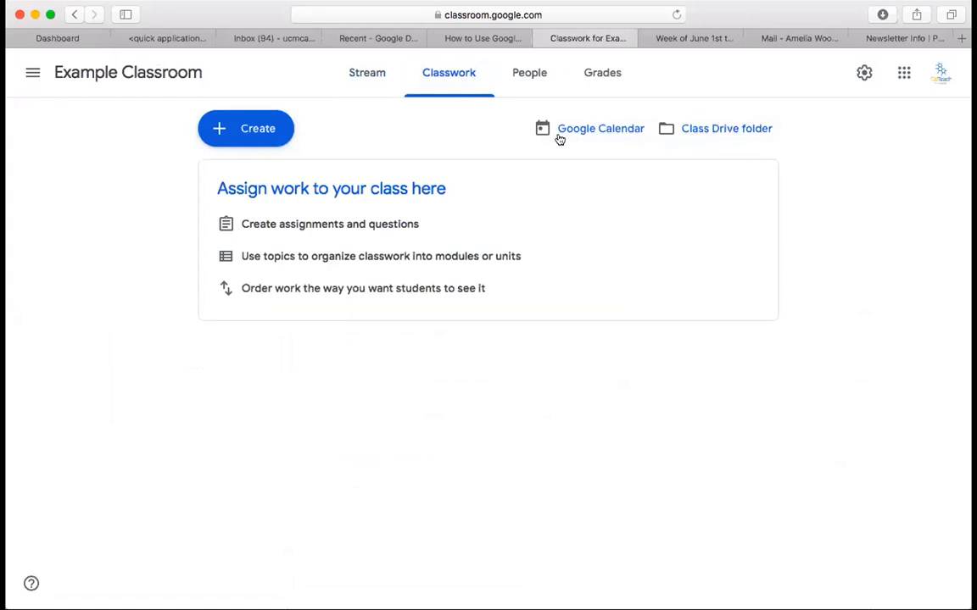
{"action": "left_click", "coordinate": [226, 128]}
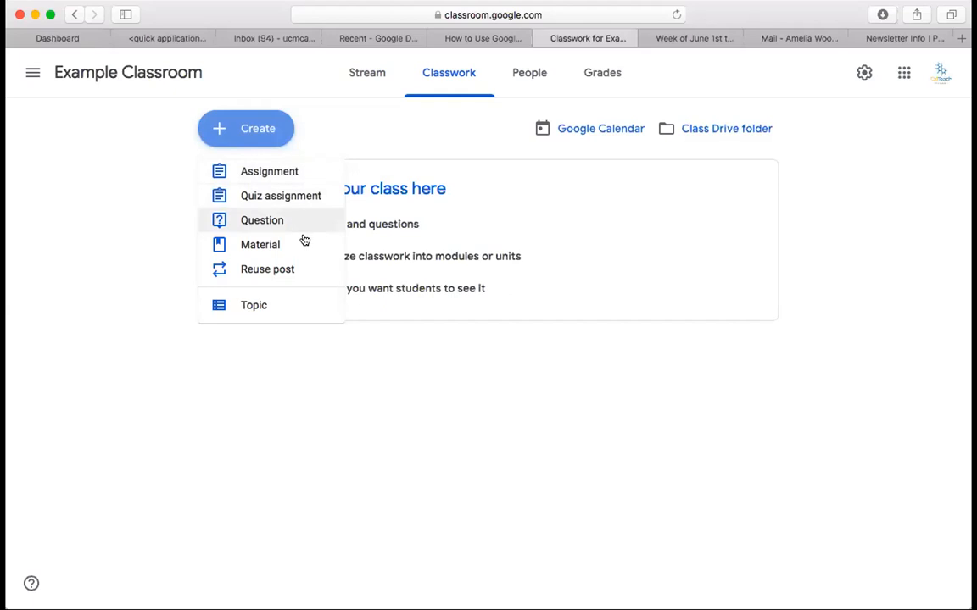
{"action": "left_click", "coordinate": [281, 306]}
{"action": "type", "text": "Science"}
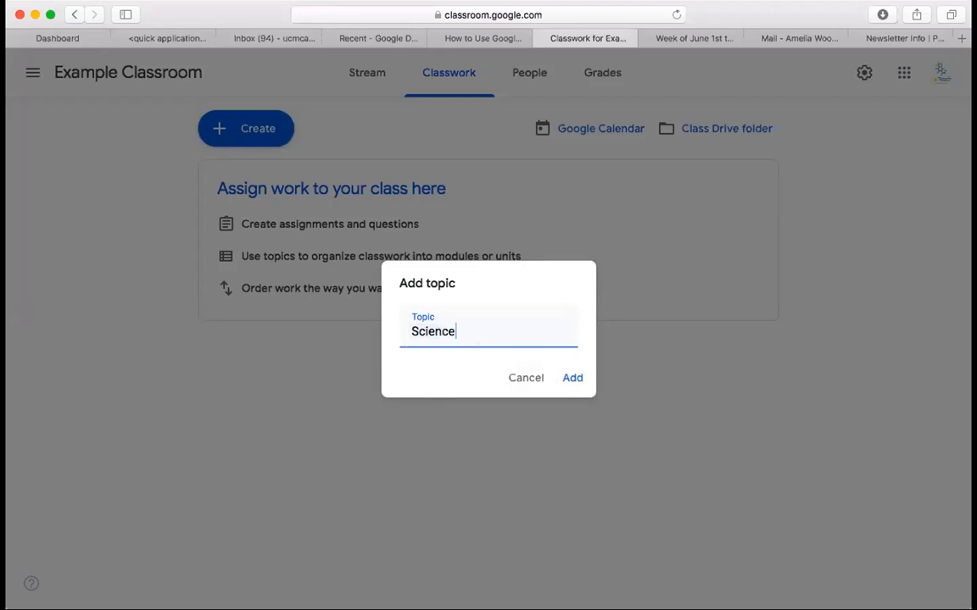
{"action": "left_click", "coordinate": [572, 378]}
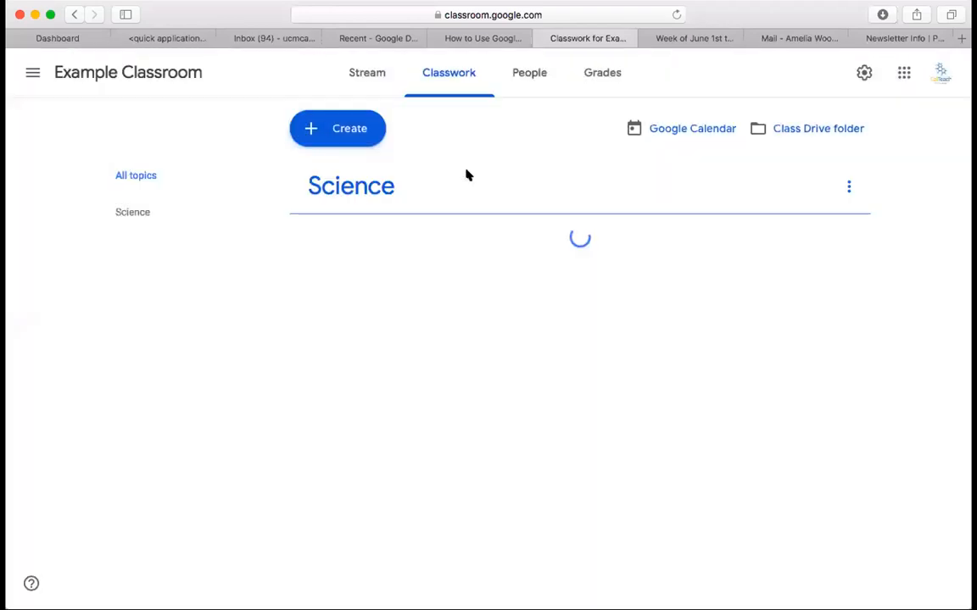
Add a second classwork topic named "Math".
{"action": "left_click", "coordinate": [341, 129]}
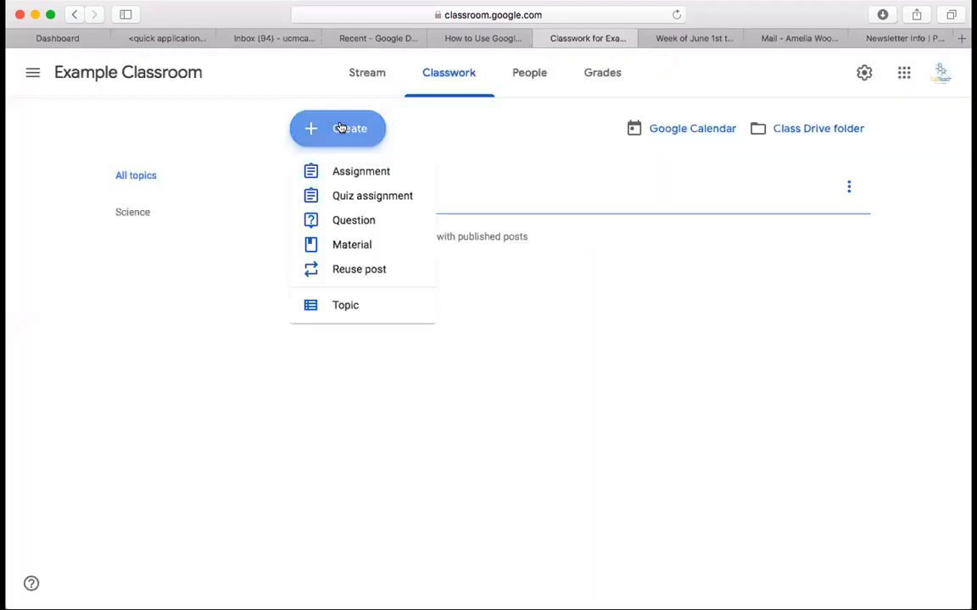
{"action": "left_click", "coordinate": [370, 303]}
{"action": "type", "text": "Math"}
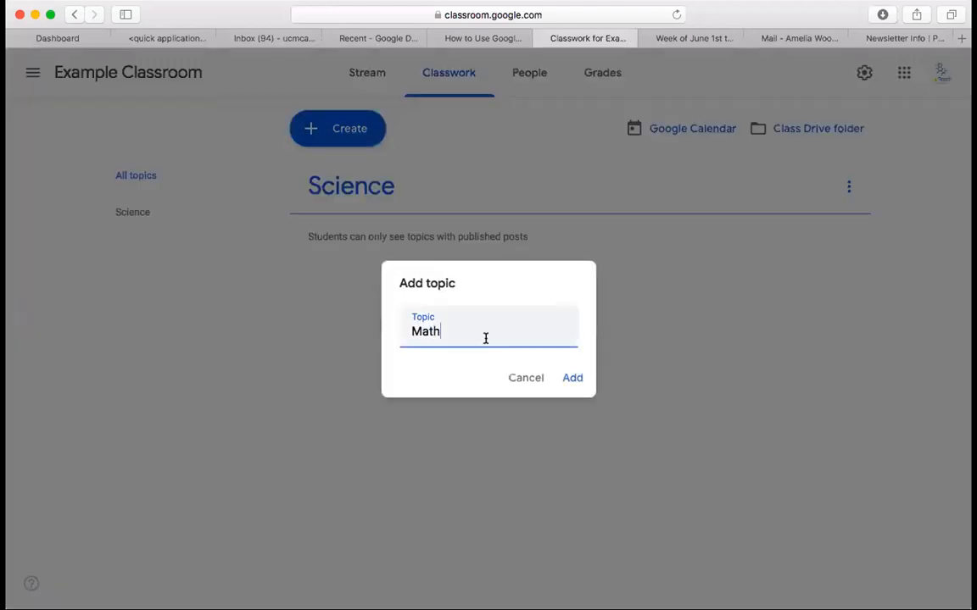
{"action": "left_click", "coordinate": [575, 380]}
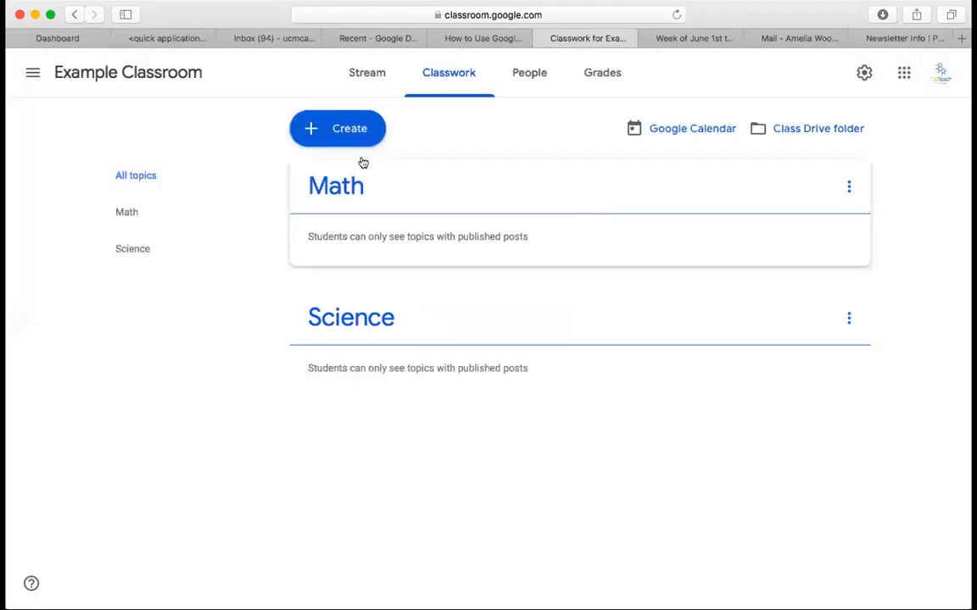
Create an assignment titled "First Intro Assignment" with the instructions "Please submit 1-2 paragraphs about yourself.".
{"action": "left_click", "coordinate": [347, 121]}
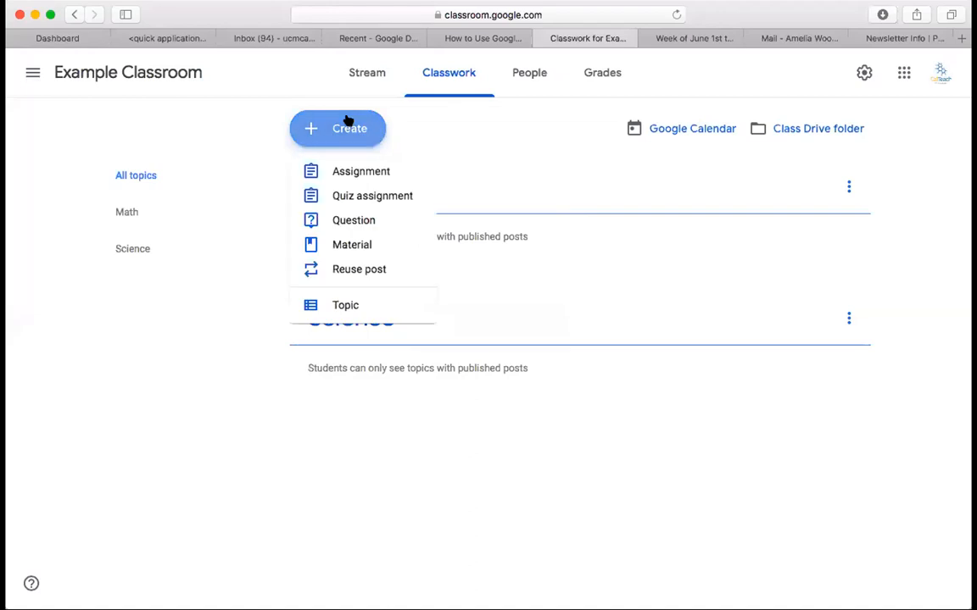
{"action": "left_click", "coordinate": [360, 174]}
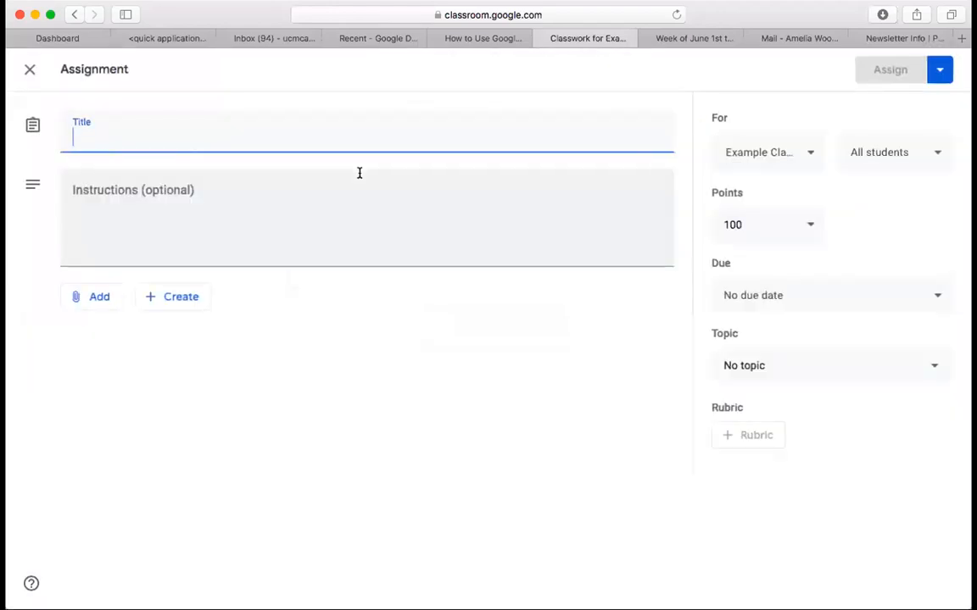
{"action": "type", "text": "First Intro A"}
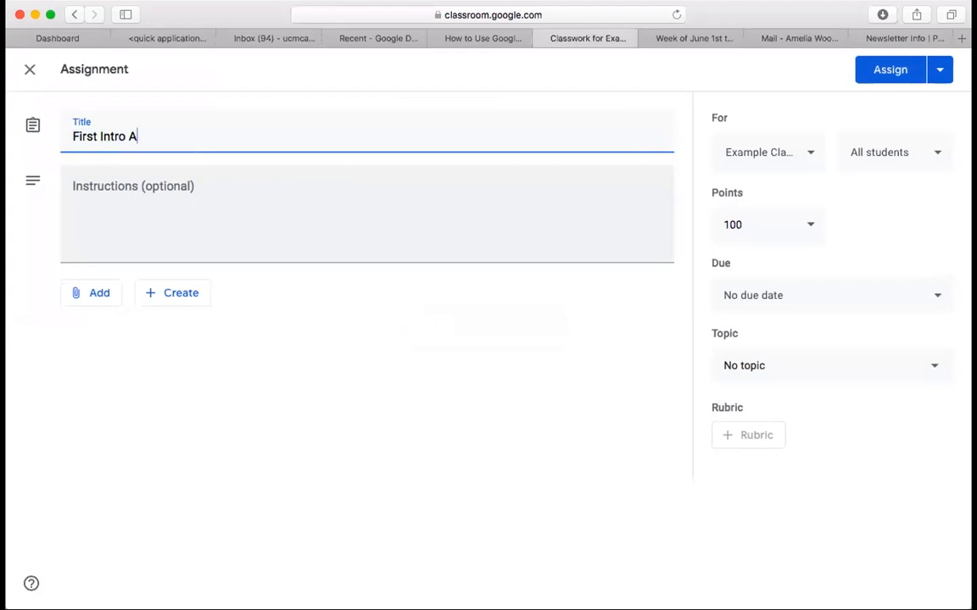
{"action": "type", "text": "ssignment"}
{"action": "left_click", "coordinate": [267, 195]}
{"action": "type", "text": "Plea"}
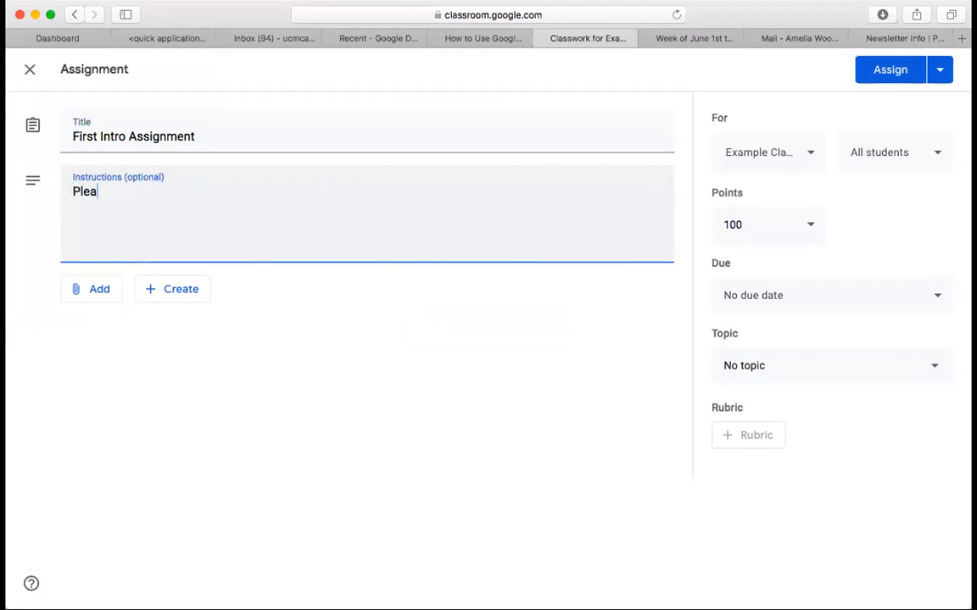
{"action": "type", "text": "se submit 1-2 parag"}
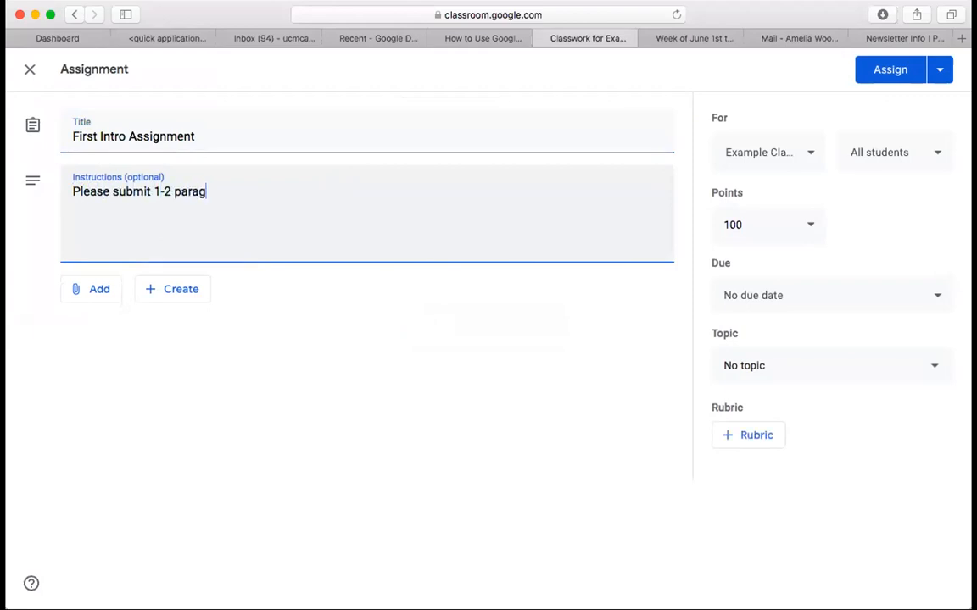
{"action": "type", "text": "raphs about yourself."}
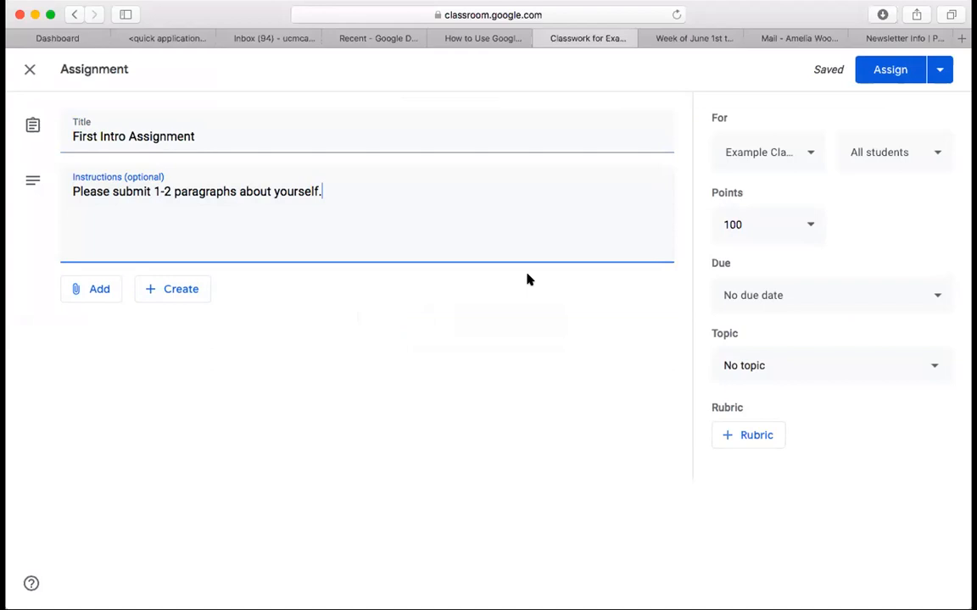
Set the assignment's due date to Jun 5, 2020, 11:59 PM and its topic to Science.
{"action": "left_click", "coordinate": [928, 155]}
{"action": "left_click", "coordinate": [928, 155]}
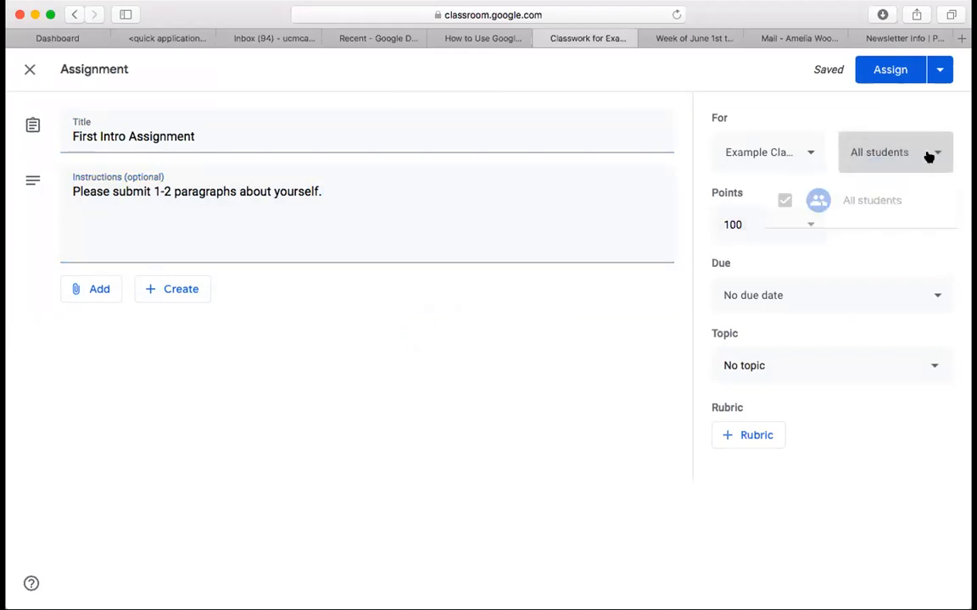
{"action": "left_click", "coordinate": [919, 297]}
{"action": "left_click", "coordinate": [832, 355]}
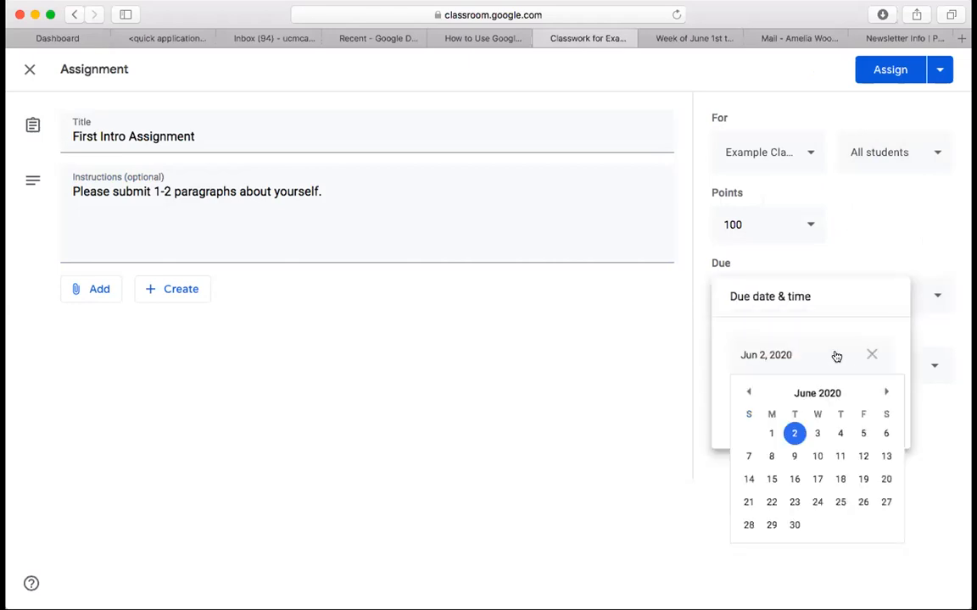
{"action": "left_click", "coordinate": [863, 433]}
{"action": "left_click", "coordinate": [827, 409]}
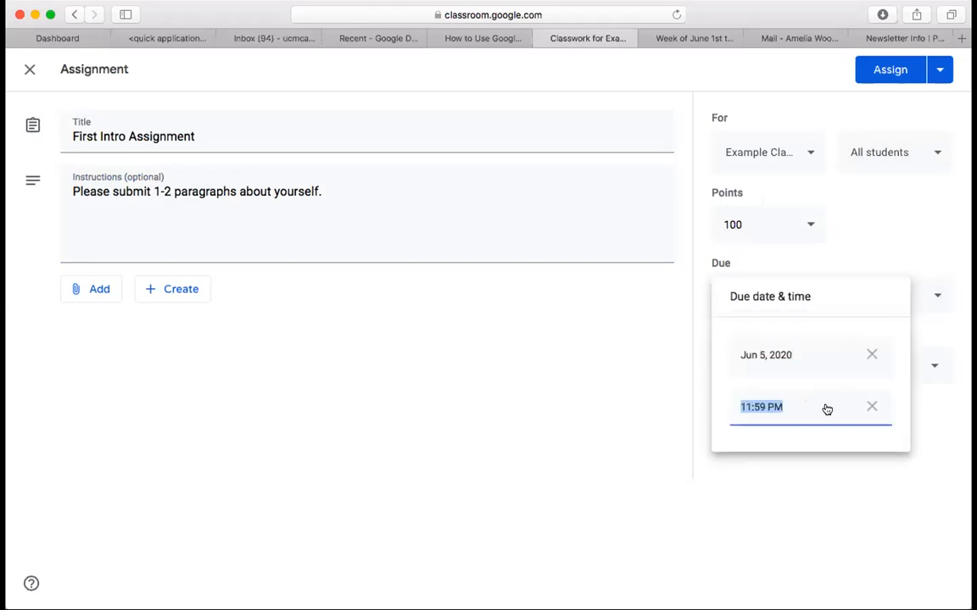
{"action": "left_click", "coordinate": [931, 426]}
{"action": "left_click", "coordinate": [848, 364]}
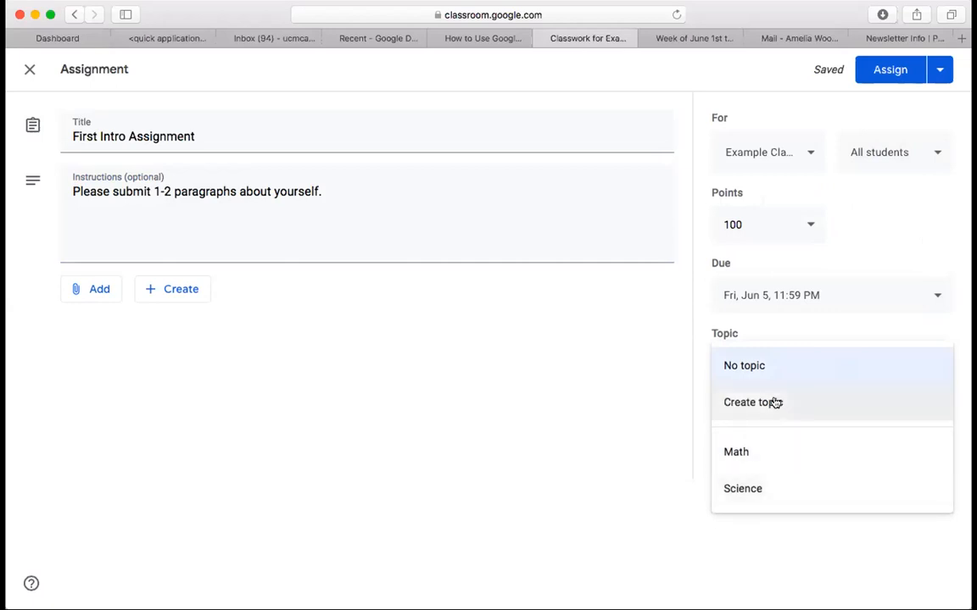
{"action": "left_click", "coordinate": [746, 490]}
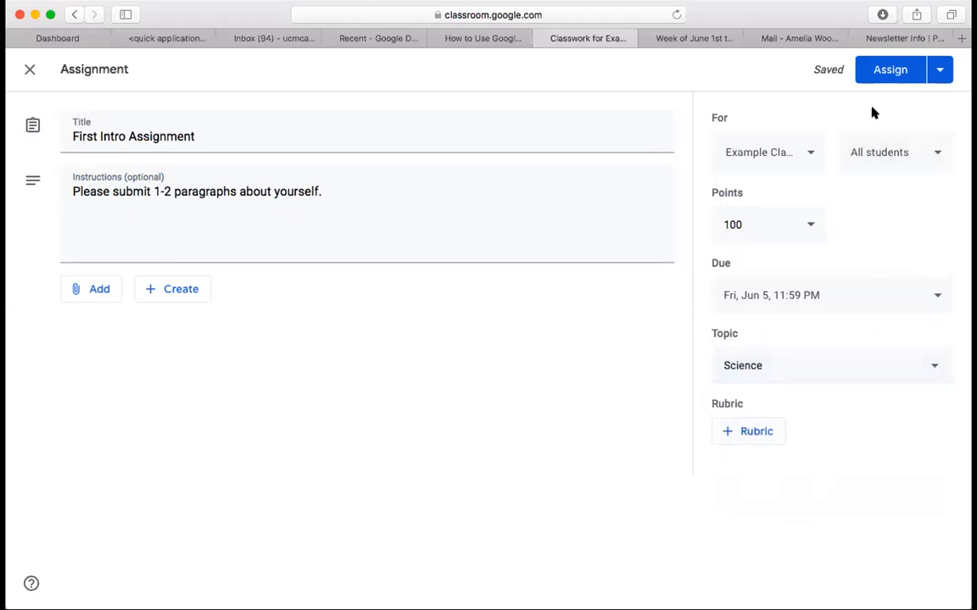
Assign First Intro Assignment to the class immediately and expand its details in the classwork list.
{"action": "left_click", "coordinate": [937, 72]}
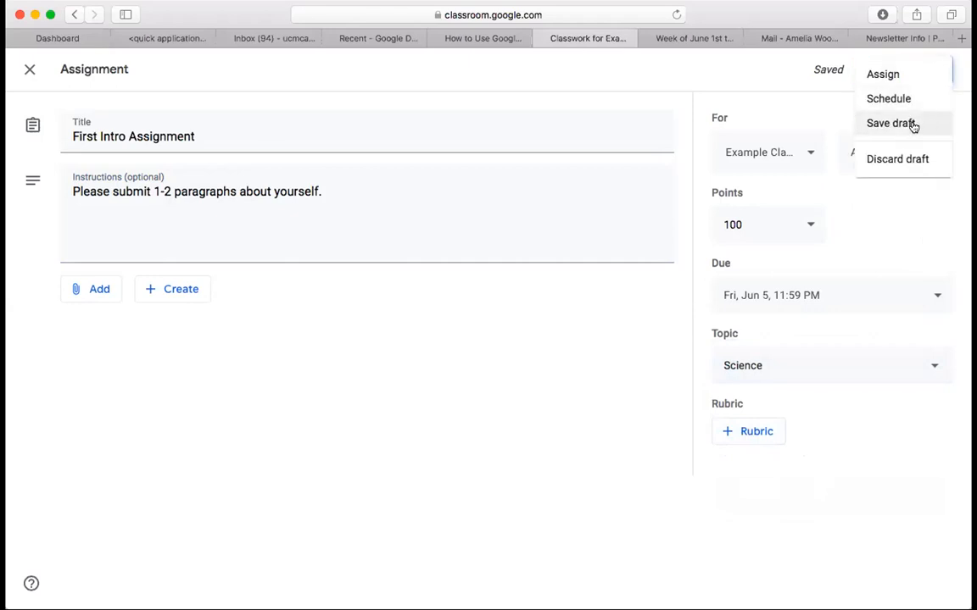
{"action": "left_click", "coordinate": [828, 106]}
{"action": "left_click", "coordinate": [890, 71]}
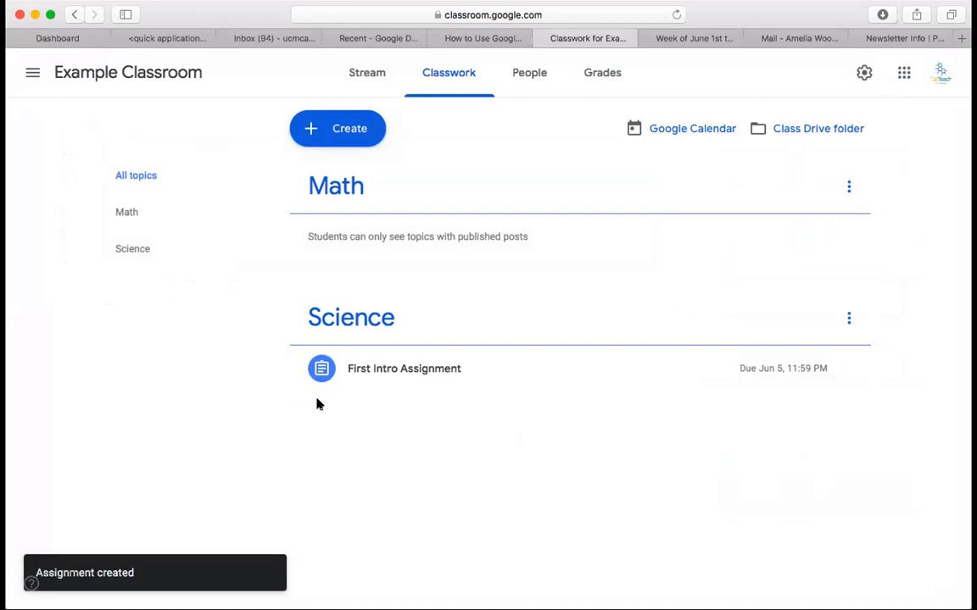
{"action": "left_click", "coordinate": [568, 382]}
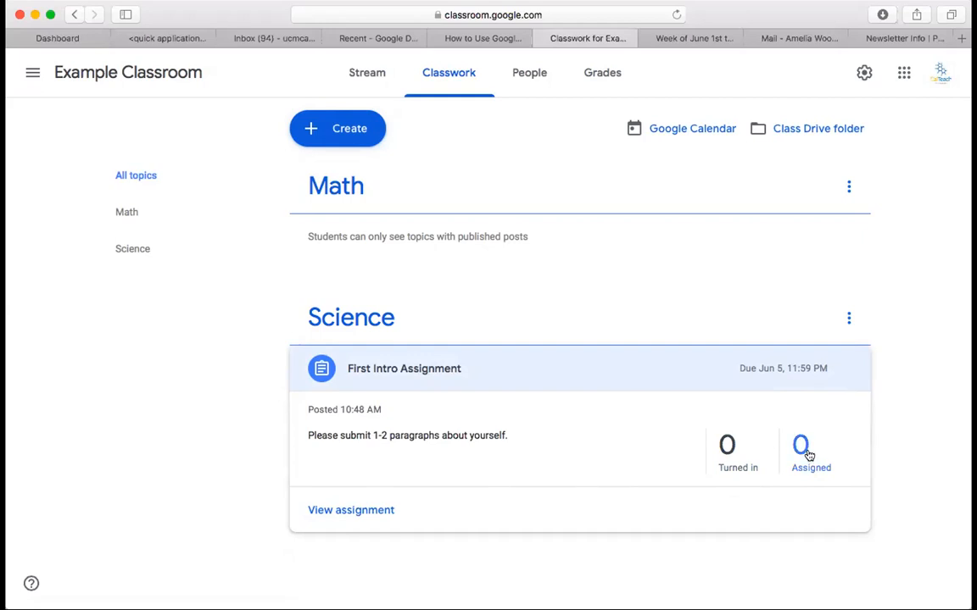
Create a quiz assignment titled "Quiz 1" with the instructions "Please complete by tonight." and open its attached Blank Quiz form.
{"action": "left_click", "coordinate": [329, 124]}
{"action": "left_click", "coordinate": [357, 199]}
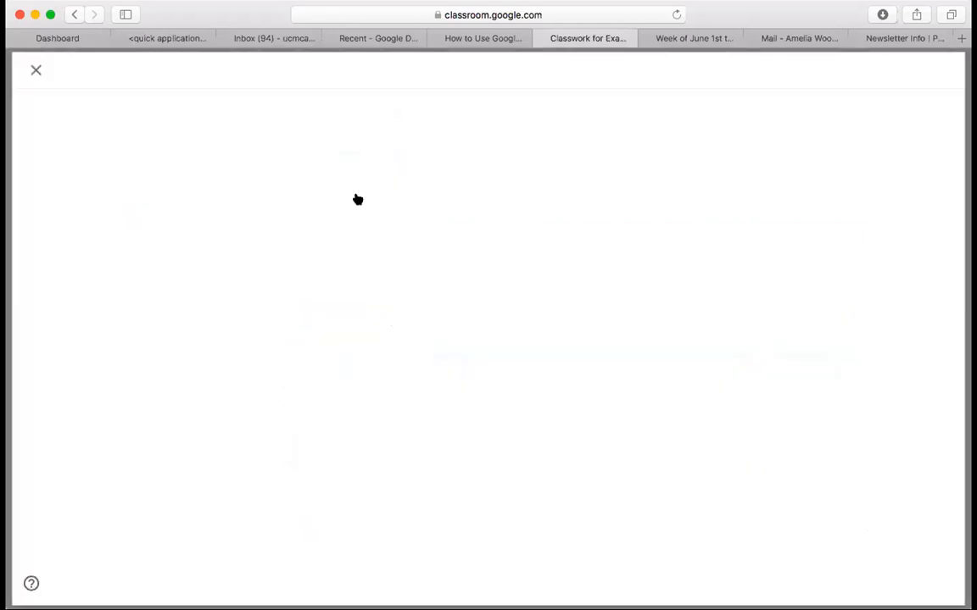
{"action": "type", "text": "Quiz 1"}
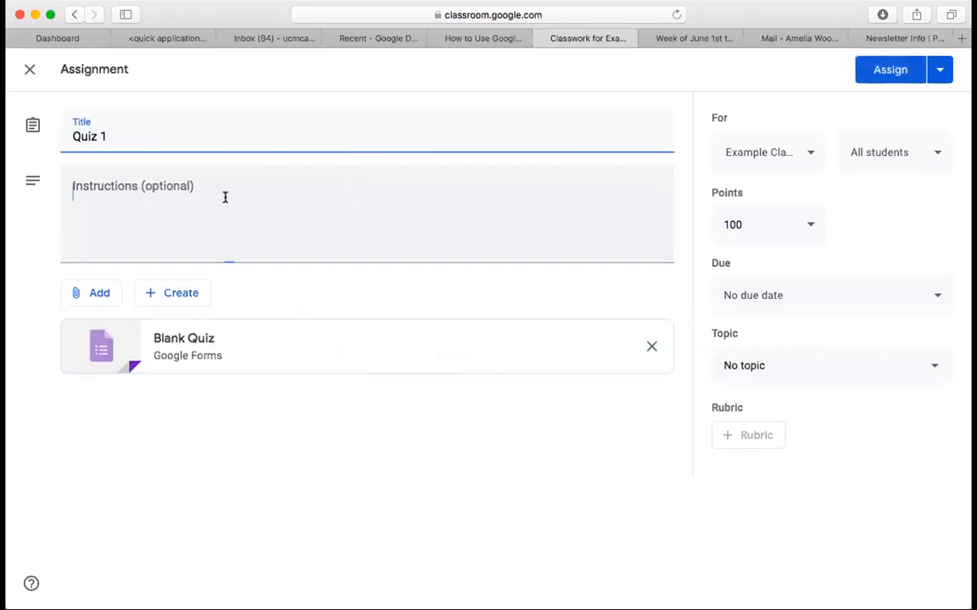
{"action": "left_click", "coordinate": [225, 196]}
{"action": "type", "text": "Please co"}
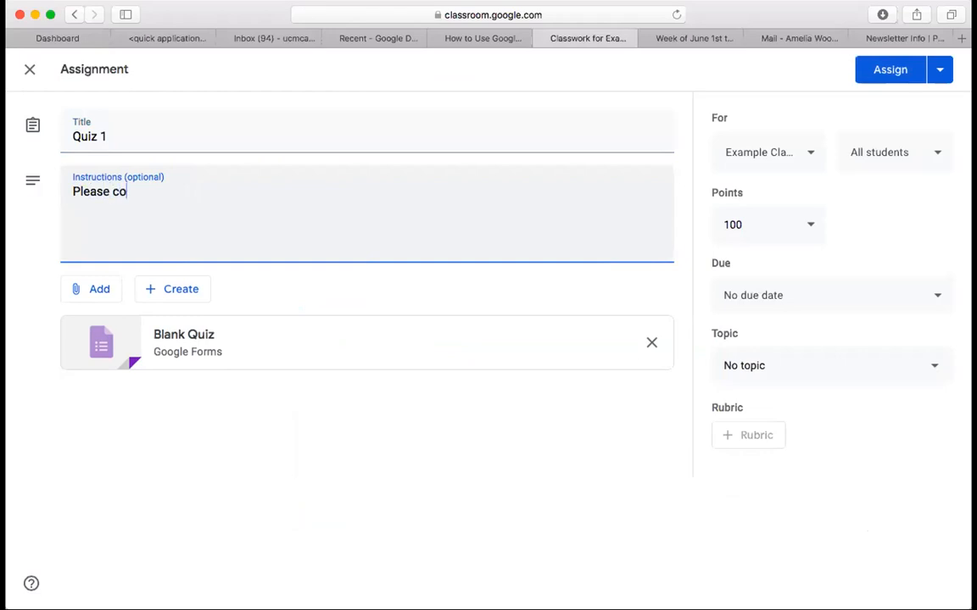
{"action": "type", "text": "mplete by tonight."}
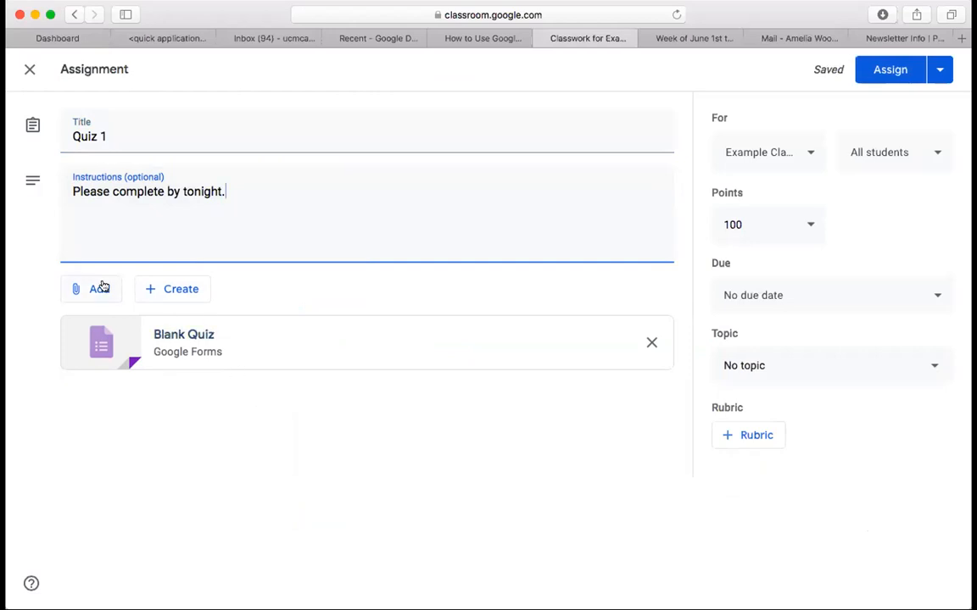
{"action": "left_click", "coordinate": [213, 355]}
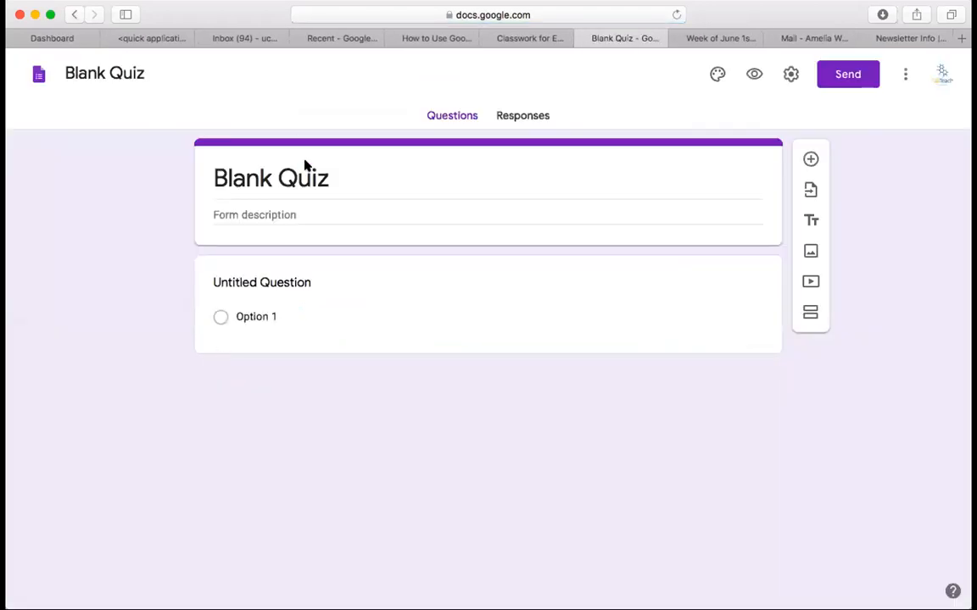
Replace the quiz form's title with "Quiz 1".
{"action": "left_click", "coordinate": [369, 186]}
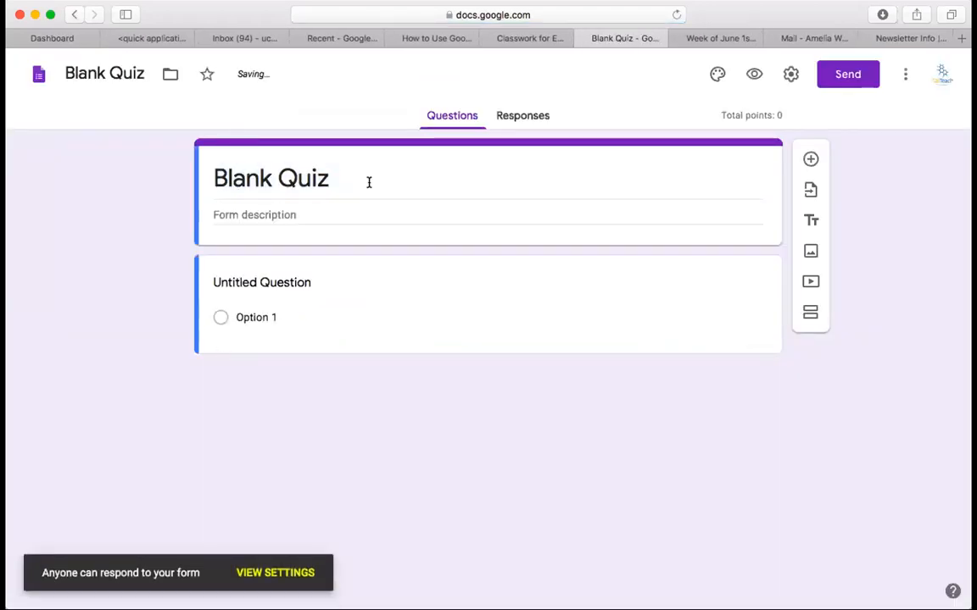
{"action": "triple_click", "coordinate": [271, 180]}
{"action": "type", "text": "Q"}
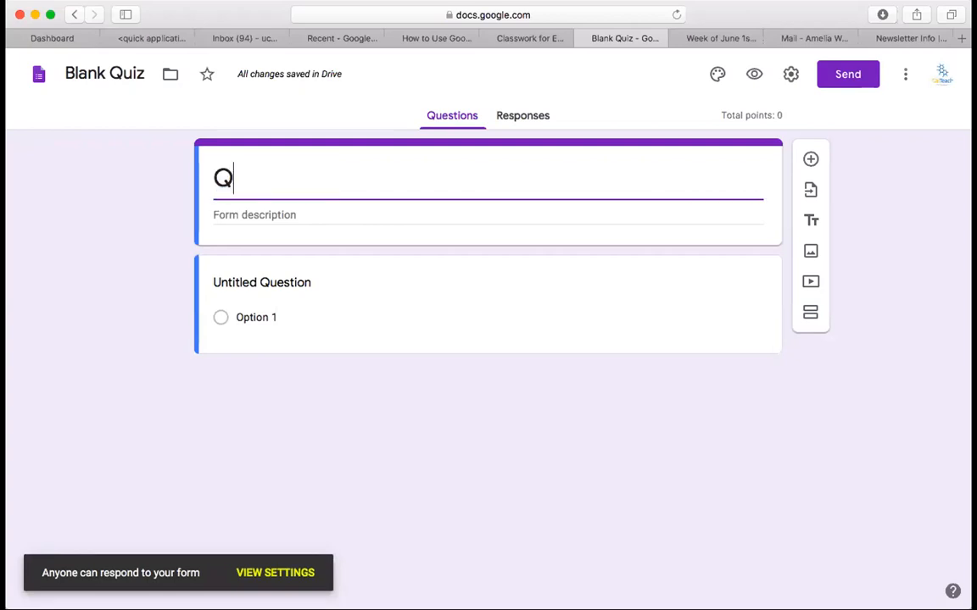
{"action": "type", "text": "uiz 1"}
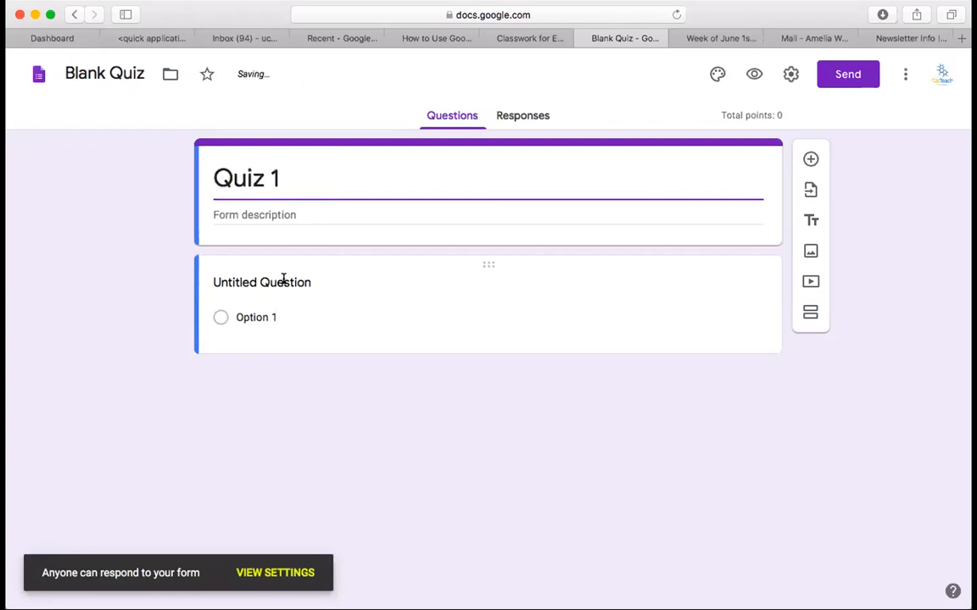
Turn the untitled question into a required short-answer question titled "Name".
{"action": "left_click", "coordinate": [284, 282]}
{"action": "type", "text": "Nam"}
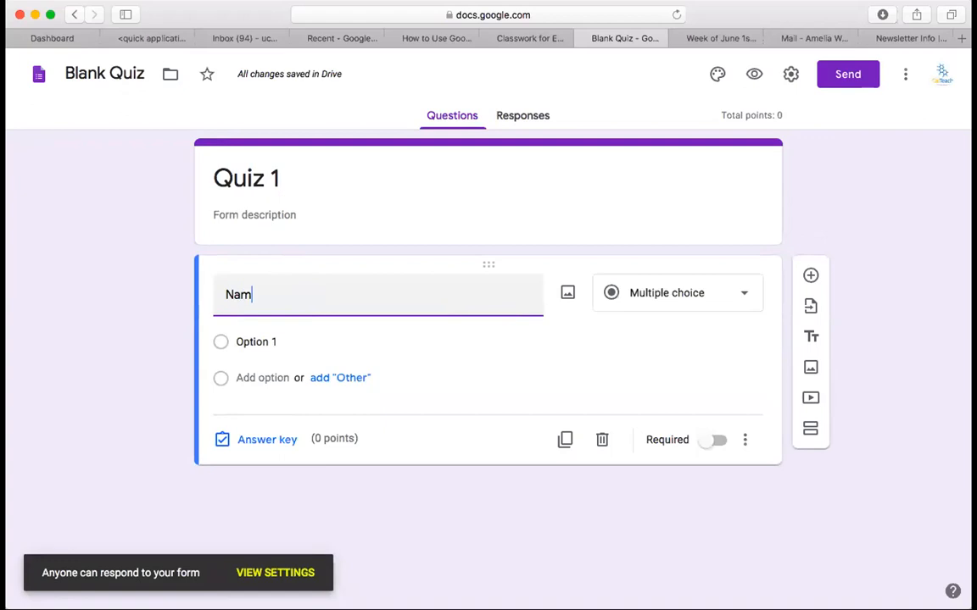
{"action": "type", "text": "e"}
{"action": "left_click", "coordinate": [715, 413]}
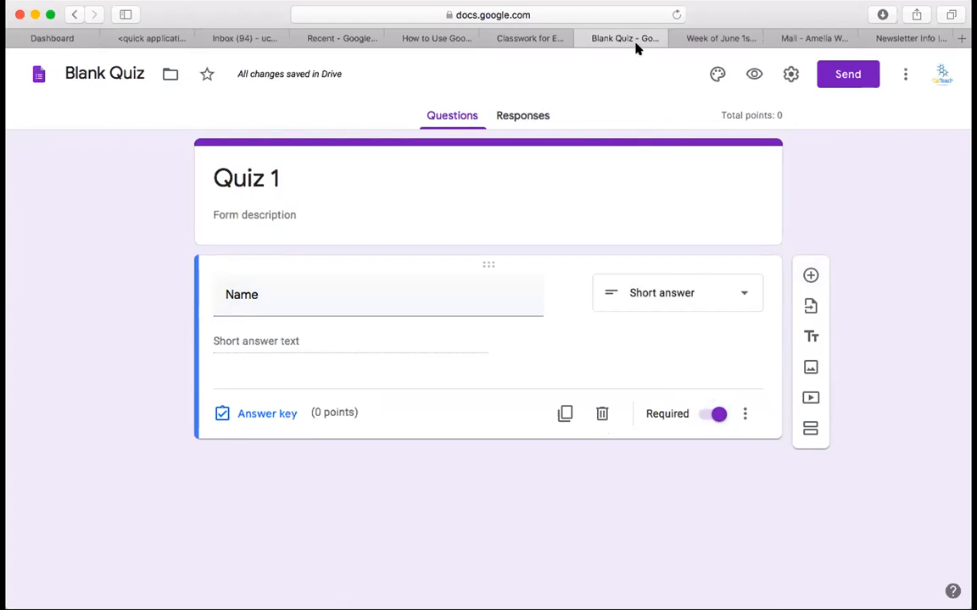
Return to the Quiz 1 assignment in Classroom and set its due date to Jun 1, 2020, 11:59 PM.
{"action": "left_click", "coordinate": [525, 39]}
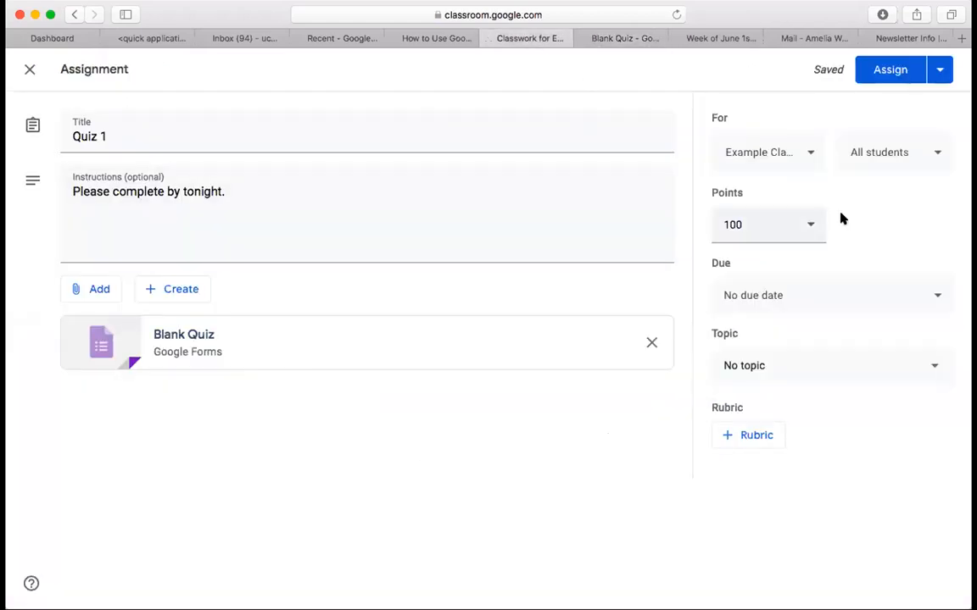
{"action": "left_click", "coordinate": [870, 294]}
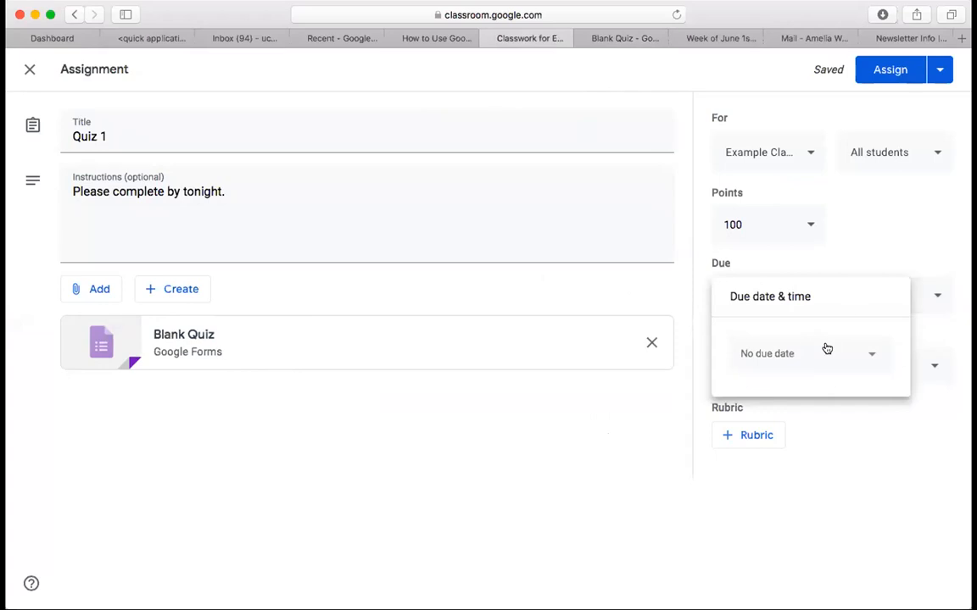
{"action": "left_click", "coordinate": [827, 348]}
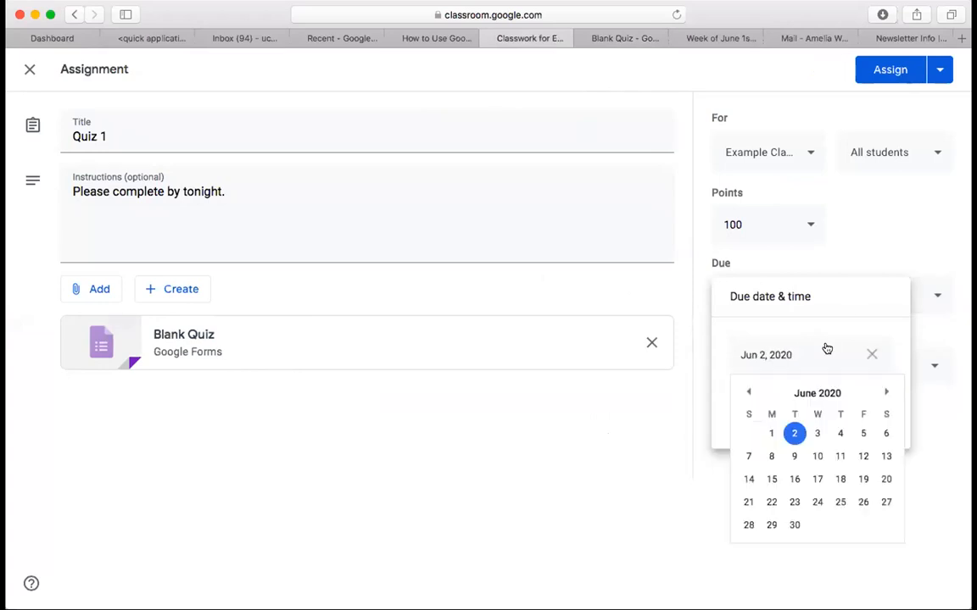
{"action": "left_click", "coordinate": [771, 433]}
{"action": "left_click", "coordinate": [773, 407]}
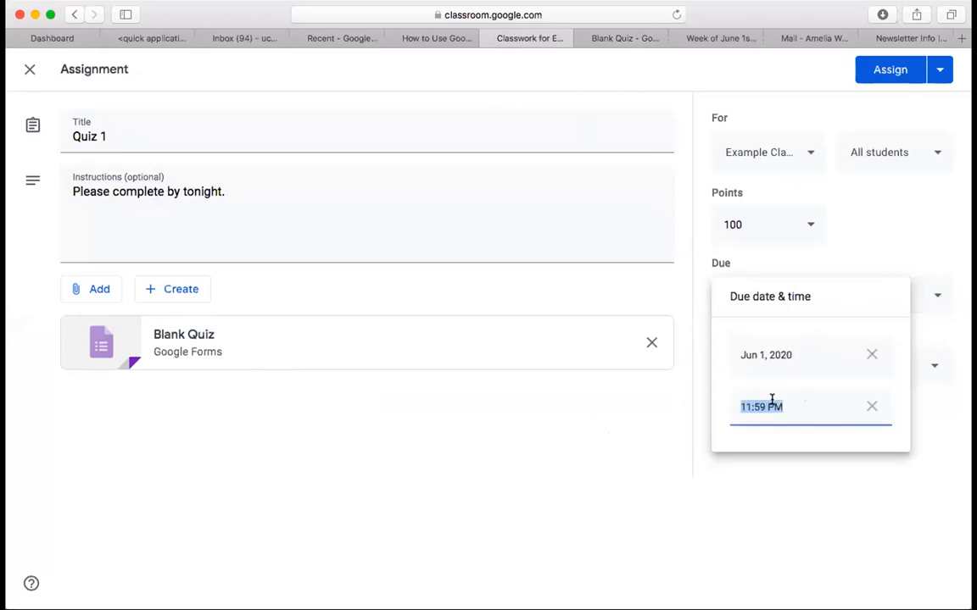
{"action": "left_click", "coordinate": [828, 487]}
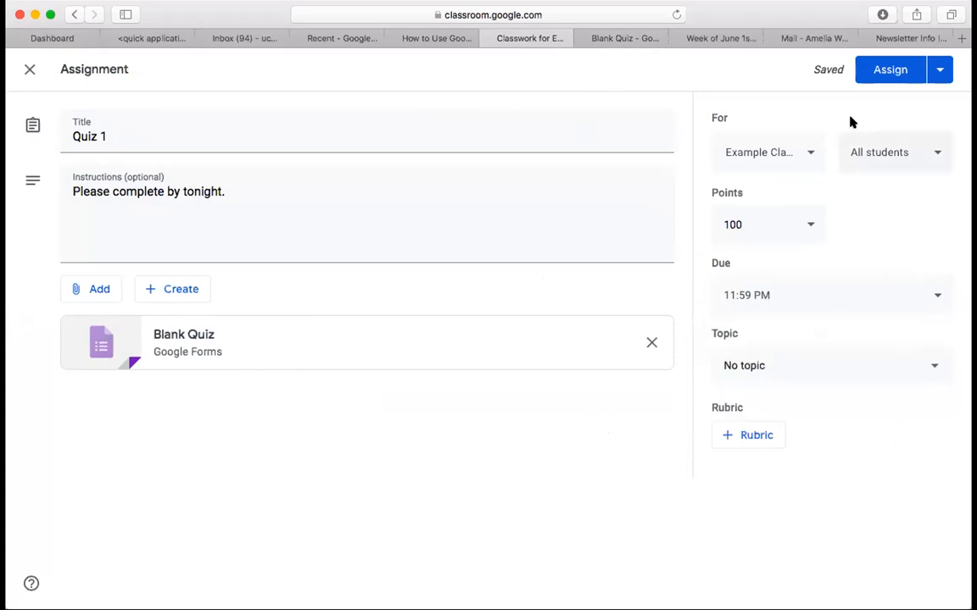
Assign Quiz 1 to the class and move it under the Math topic in the classwork list.
{"action": "left_click", "coordinate": [888, 72]}
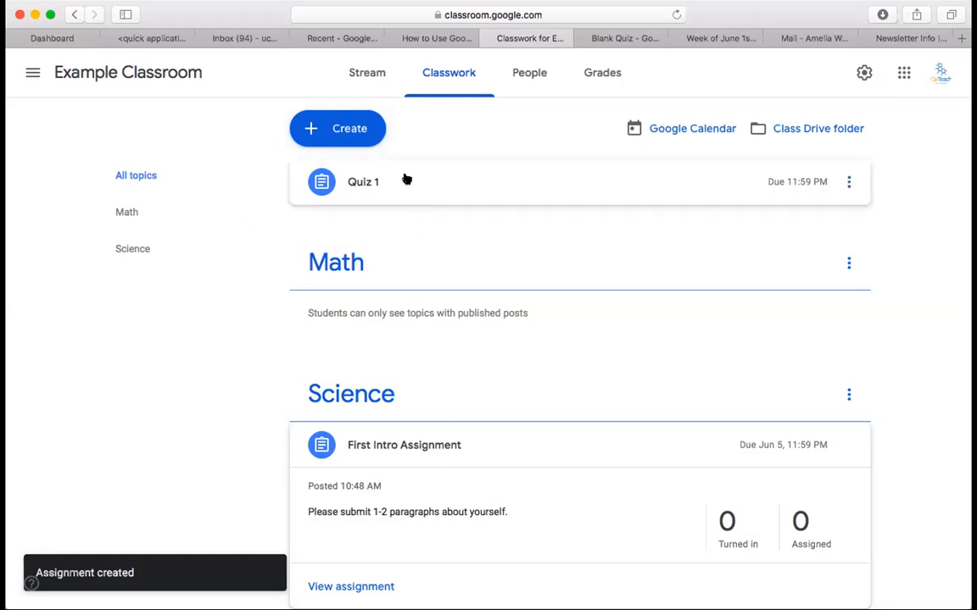
{"action": "left_click_drag", "start_coordinate": [406, 179], "coordinate": [415, 275]}
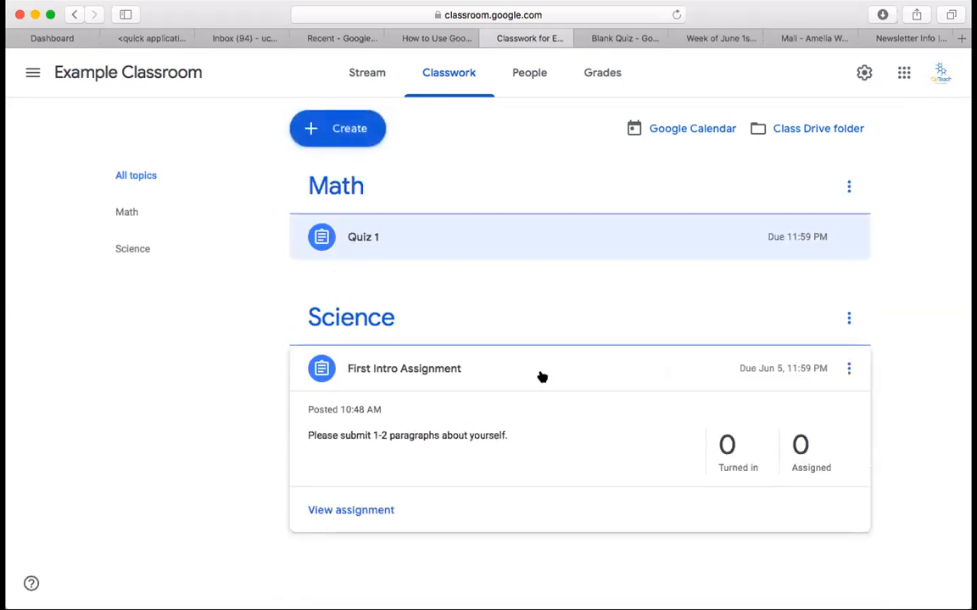
Create a class material titled "Presentation 1" with the description "Please review before class Wed.".
{"action": "left_click", "coordinate": [347, 127]}
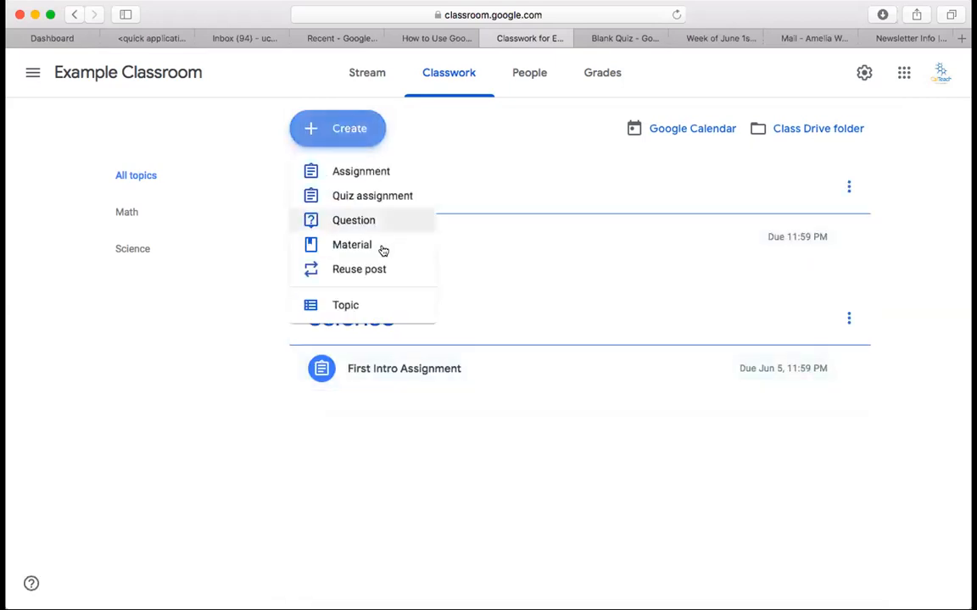
{"action": "left_click", "coordinate": [371, 245]}
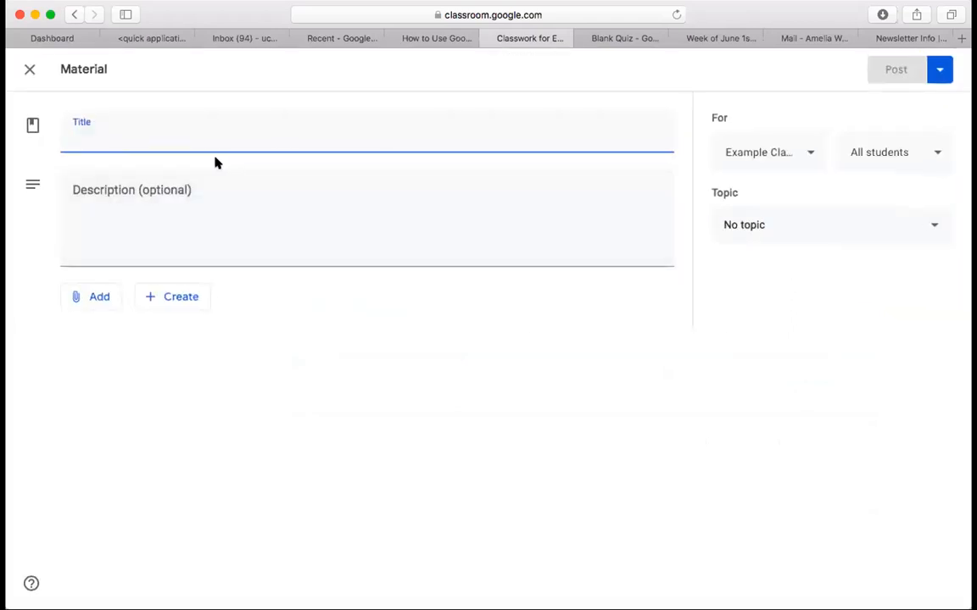
{"action": "type", "text": "Presentation 1"}
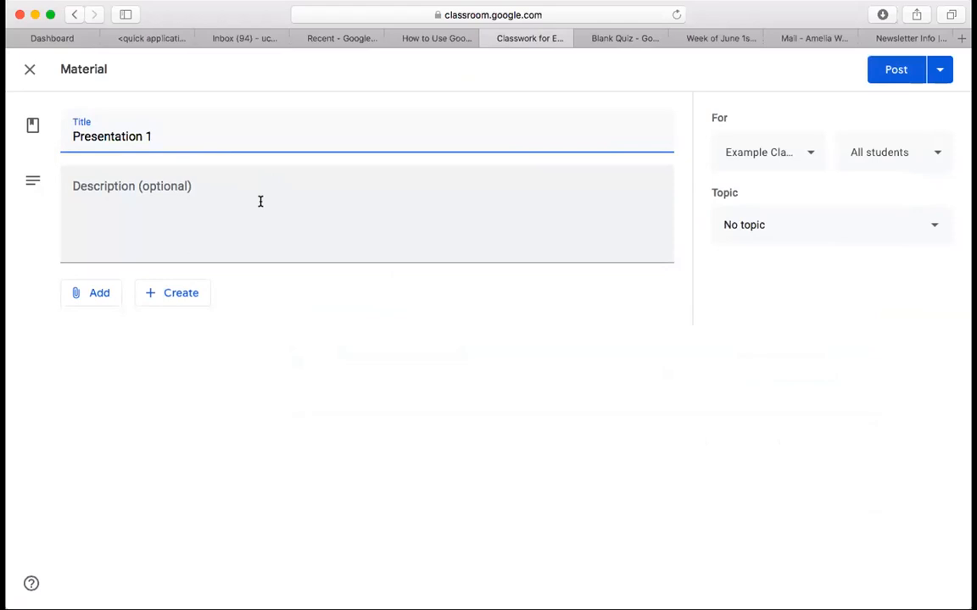
{"action": "left_click", "coordinate": [261, 201]}
{"action": "type", "text": "Please review"}
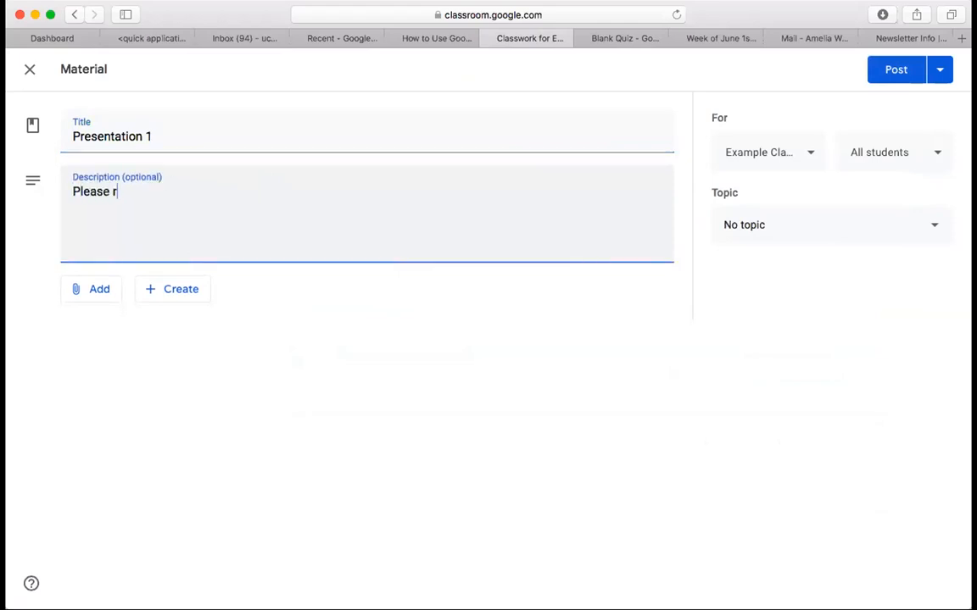
{"action": "key", "text": "BackSpace"}
{"action": "type", "text": "ew before class Wed."}
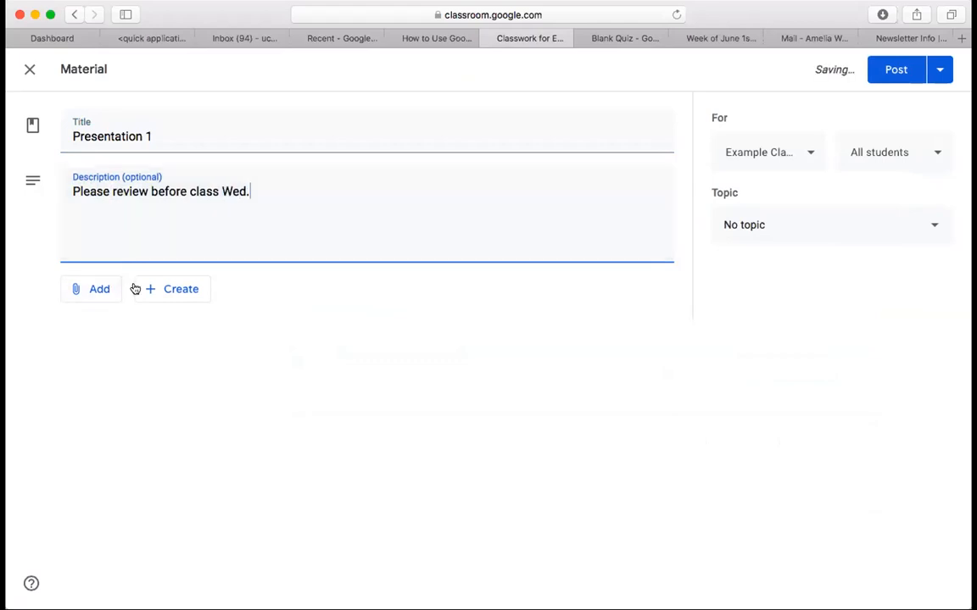
Attach a new Google Slides presentation to the Presentation 1 material and open it for editing.
{"action": "left_click", "coordinate": [169, 293]}
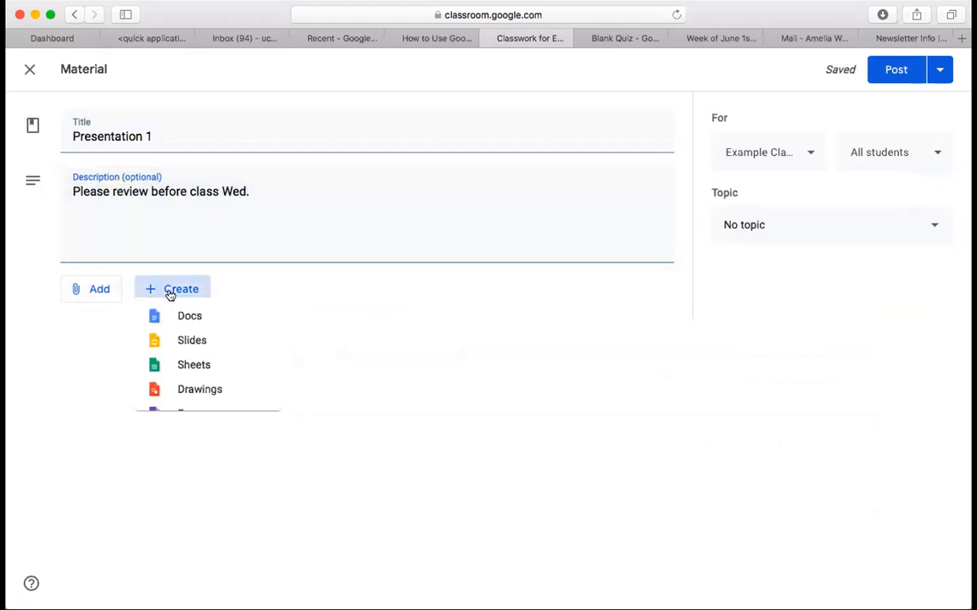
{"action": "left_click", "coordinate": [195, 349]}
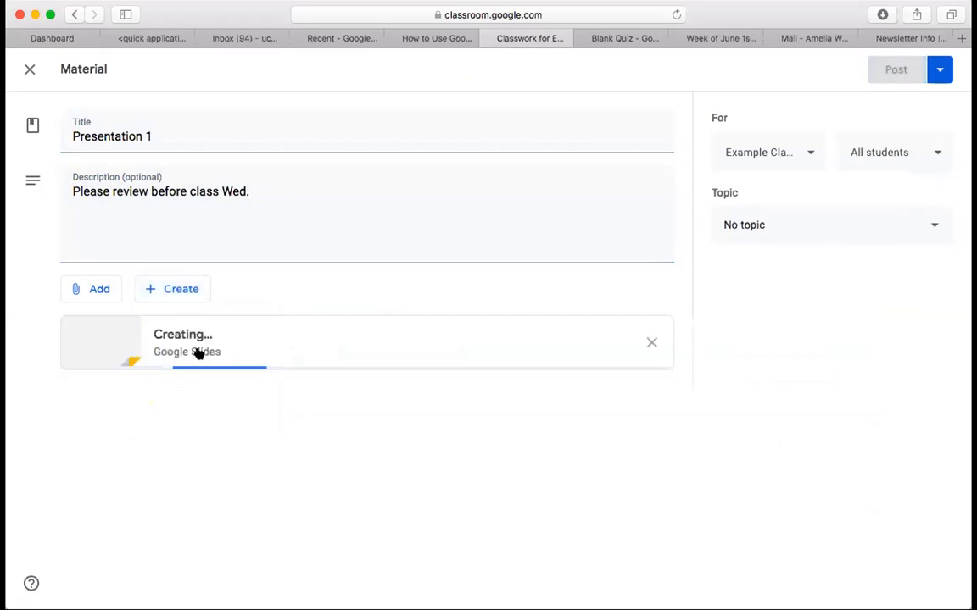
{"action": "left_click", "coordinate": [578, 39]}
{"action": "left_click", "coordinate": [257, 336]}
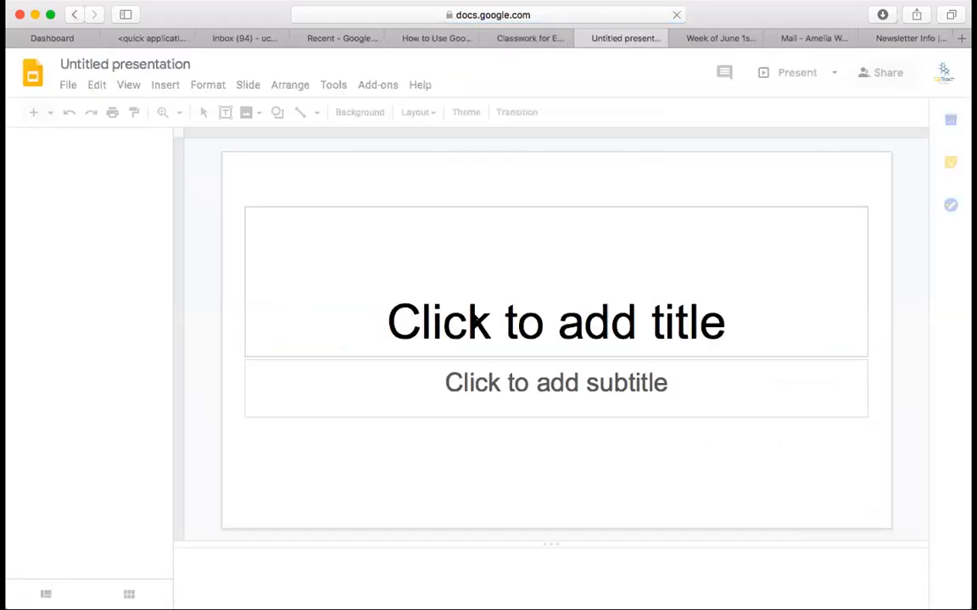
Enter "Welcome to Class!" as the first slide's title and give the presentation file the same name.
{"action": "left_click", "coordinate": [564, 331]}
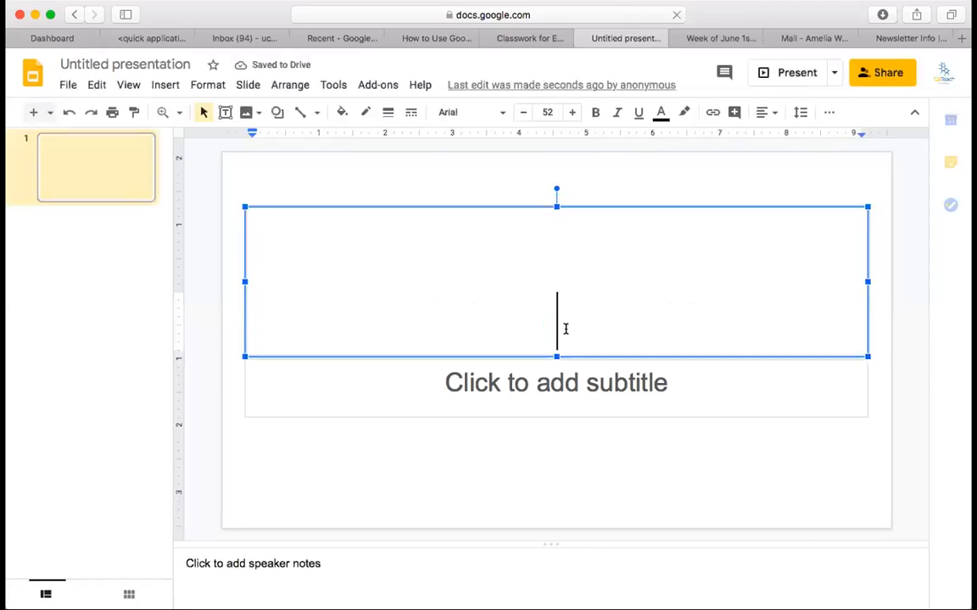
{"action": "type", "text": "Welcome "}
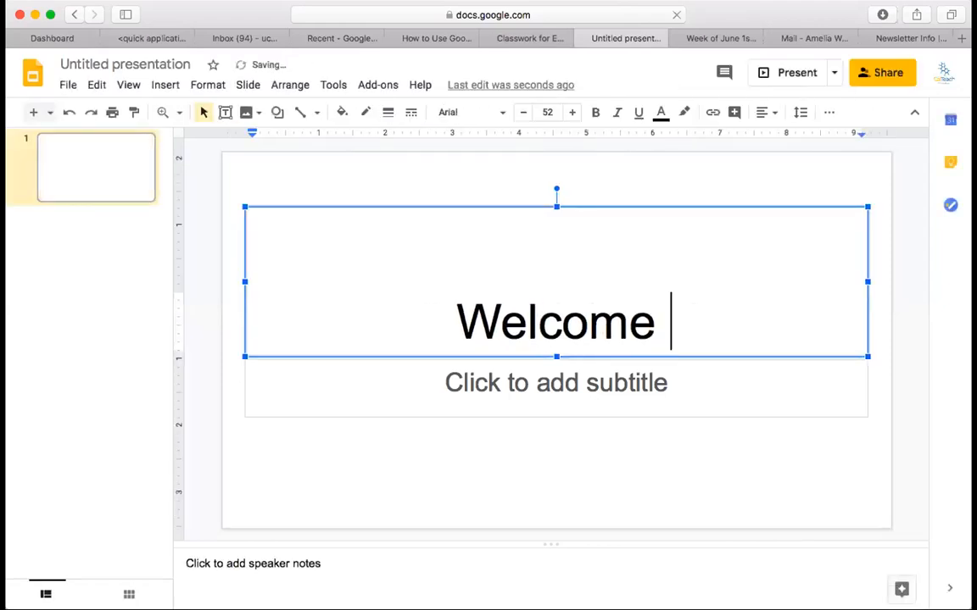
{"action": "type", "text": "to Class!"}
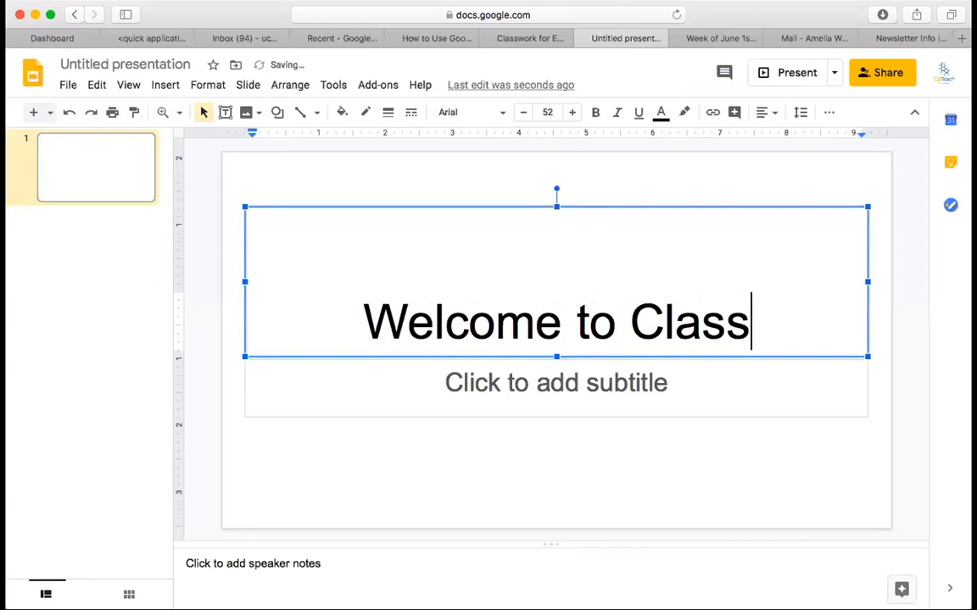
{"action": "left_click", "coordinate": [157, 61]}
{"action": "key", "text": "Return"}
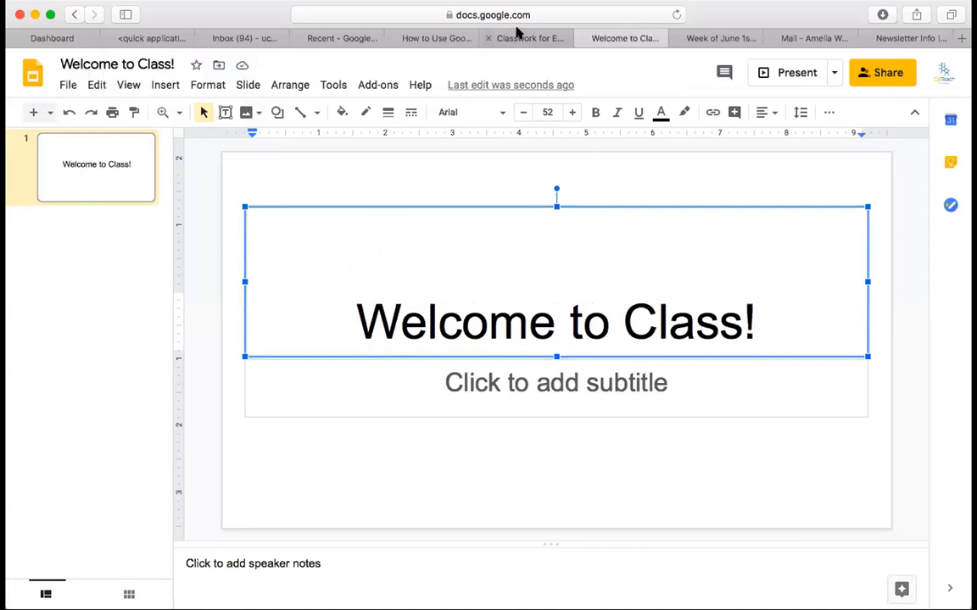
Return to the Presentation 1 material in Classroom and schedule it for Jun 2, 2020, 8:00 AM.
{"action": "left_click", "coordinate": [517, 38]}
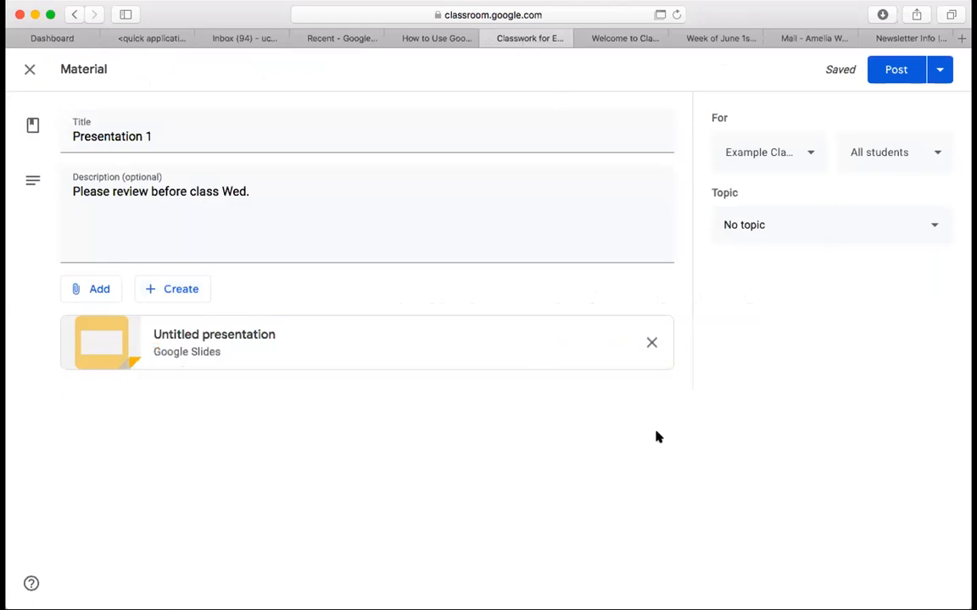
{"action": "left_click", "coordinate": [936, 71]}
{"action": "left_click", "coordinate": [928, 99]}
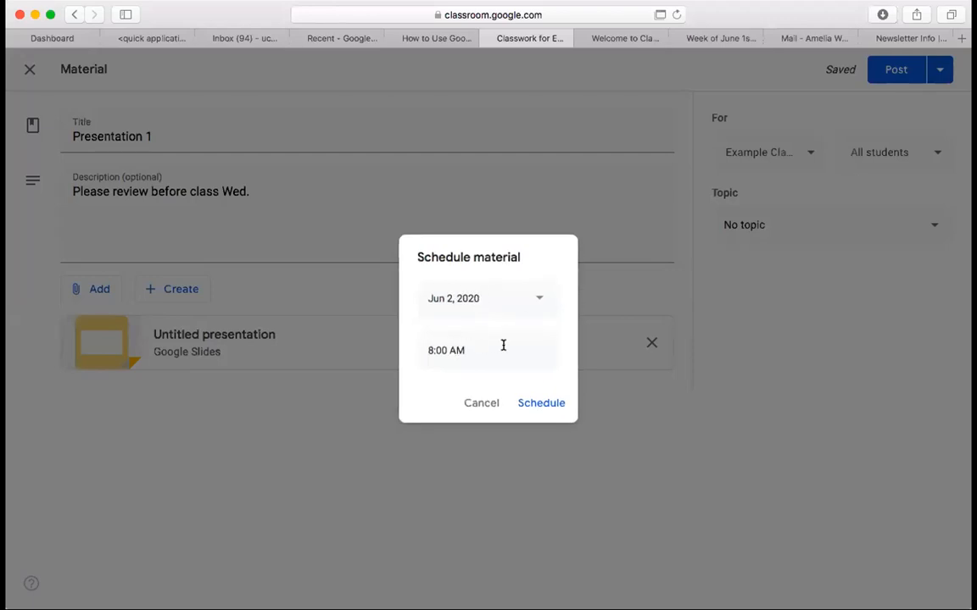
{"action": "left_click", "coordinate": [499, 302]}
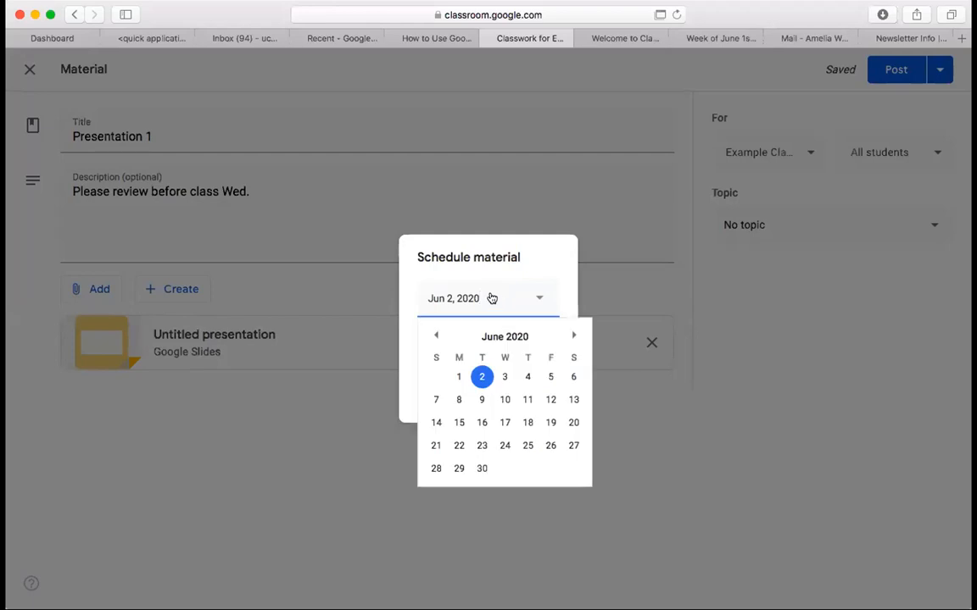
{"action": "left_click", "coordinate": [481, 376]}
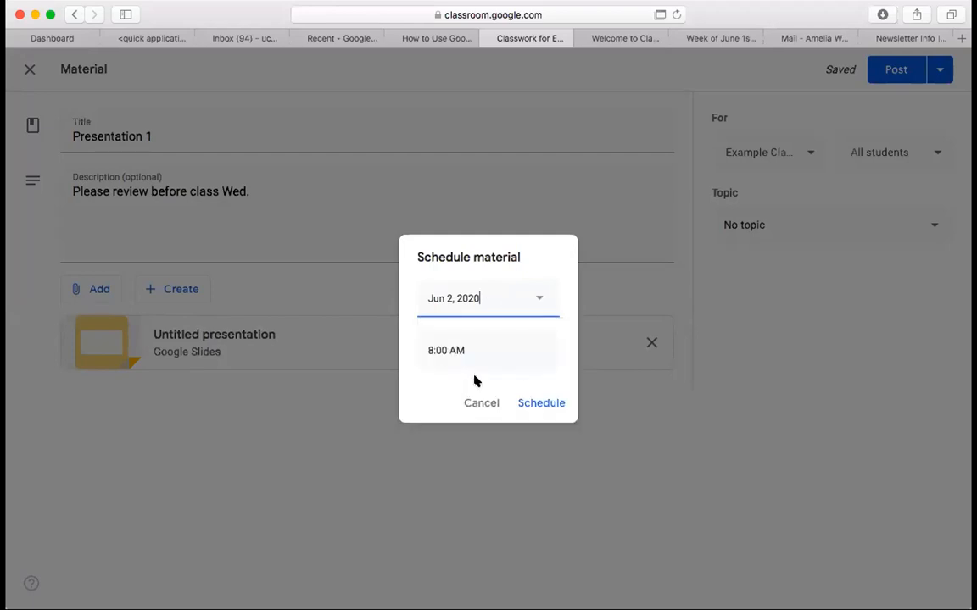
{"action": "left_click", "coordinate": [537, 349]}
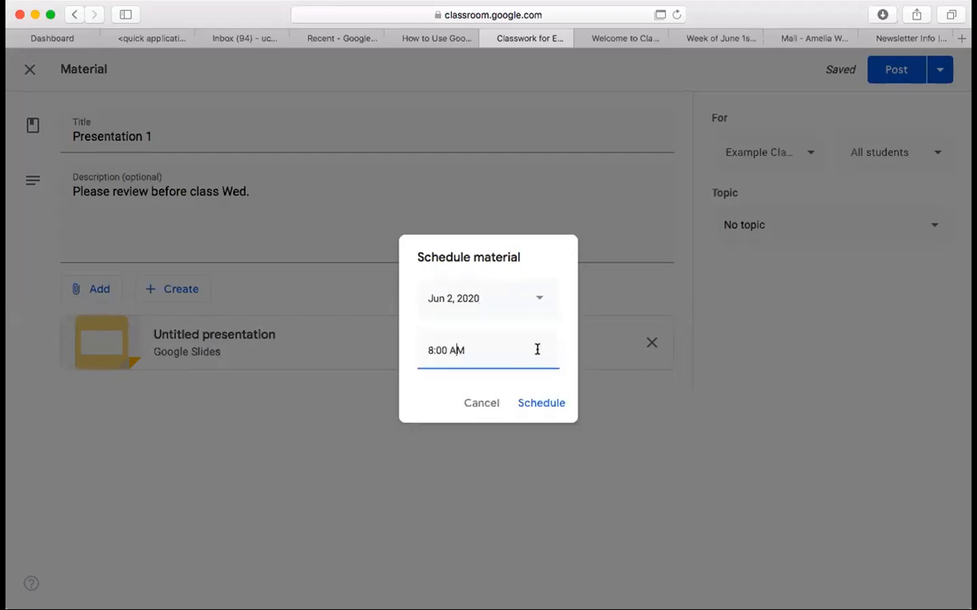
{"action": "left_click", "coordinate": [550, 404]}
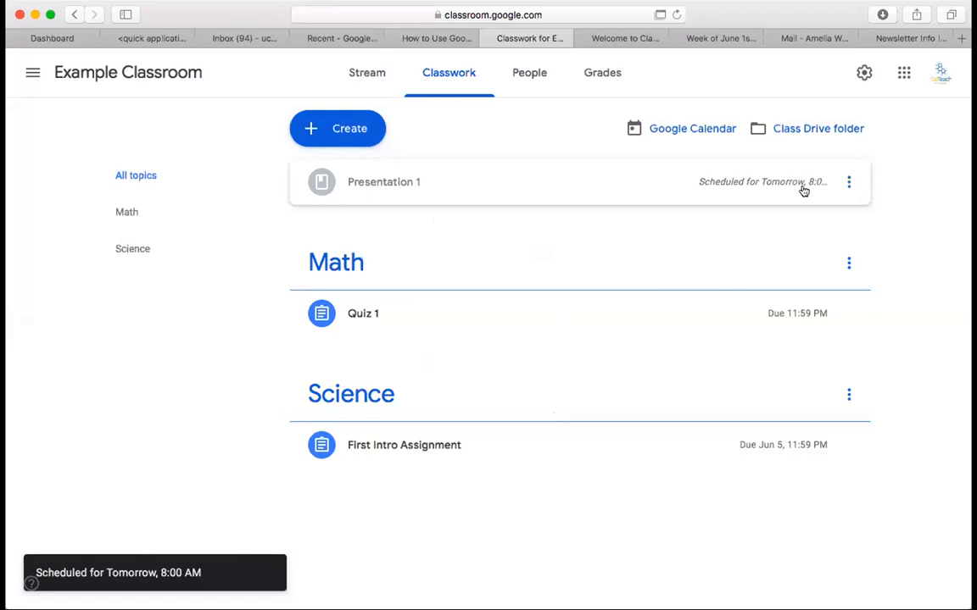
{"action": "left_click", "coordinate": [849, 183]}
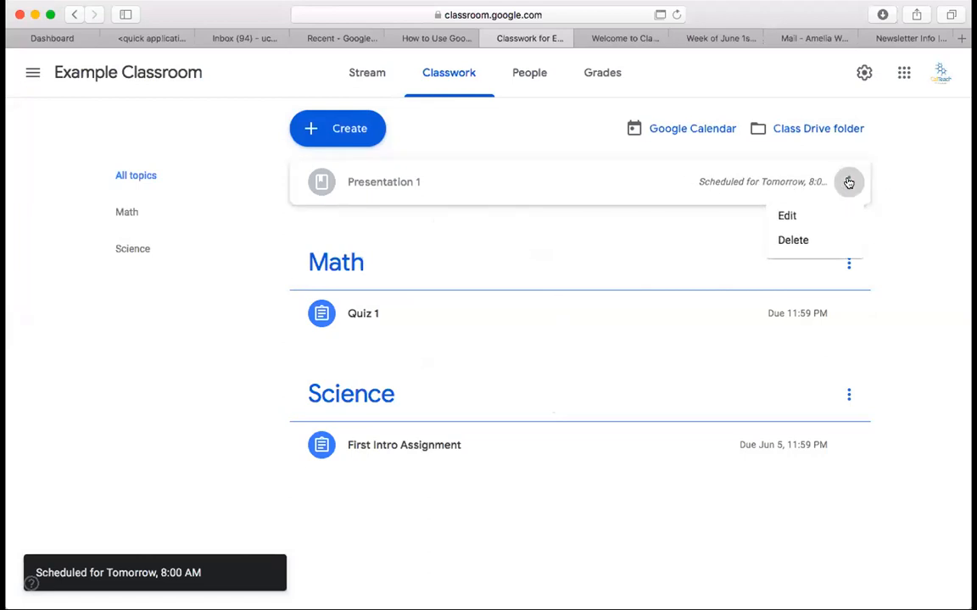
{"action": "left_click", "coordinate": [933, 237]}
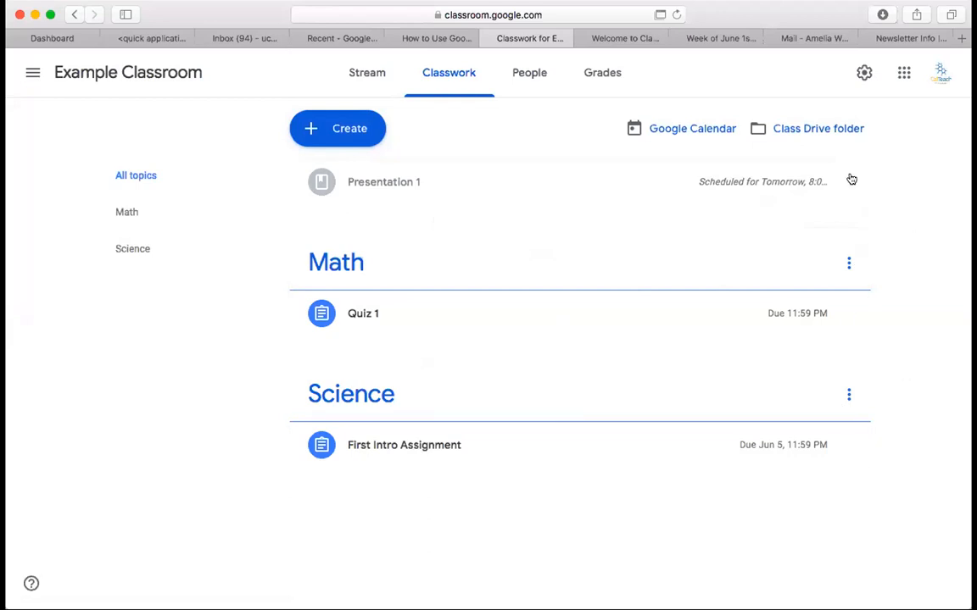
View the class's People and Grades pages and look through the posts in the class stream.
{"action": "left_click", "coordinate": [525, 75]}
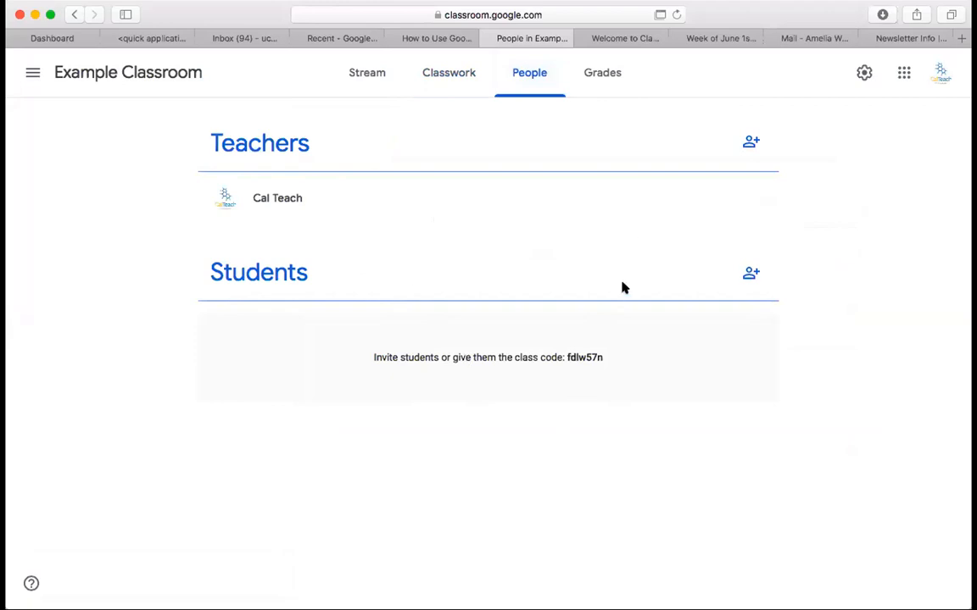
{"action": "left_click", "coordinate": [597, 78]}
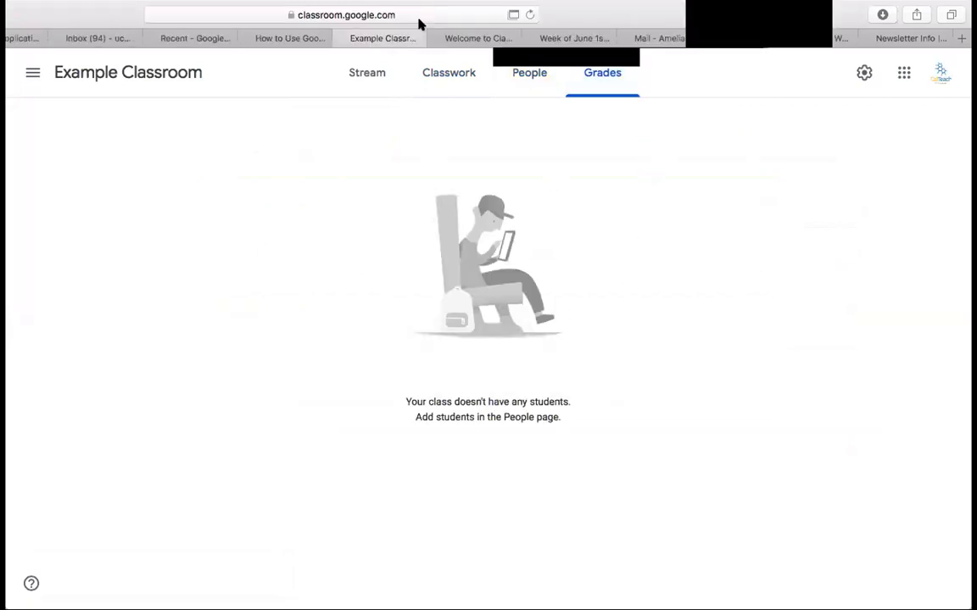
{"action": "left_click", "coordinate": [374, 76]}
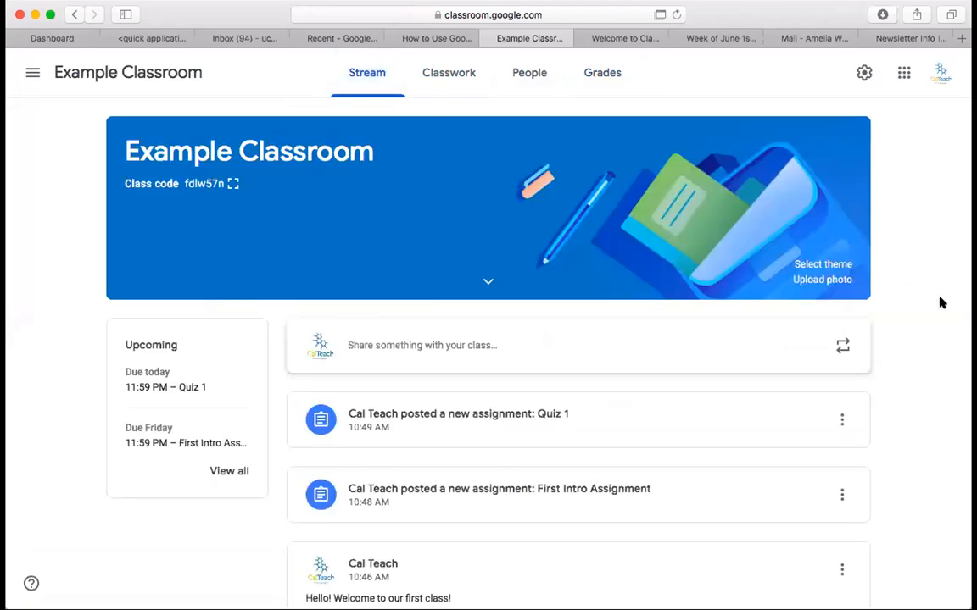
{"action": "scroll", "coordinate": [900, 388], "scroll_direction": "down", "scroll_amount": 3}
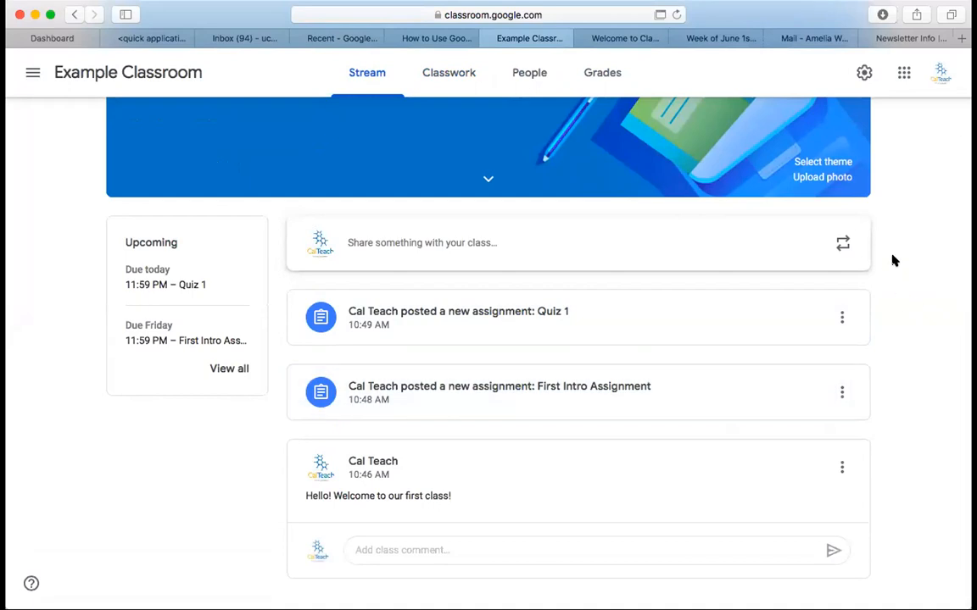
{"action": "scroll", "coordinate": [892, 260], "scroll_direction": "up", "scroll_amount": 3}
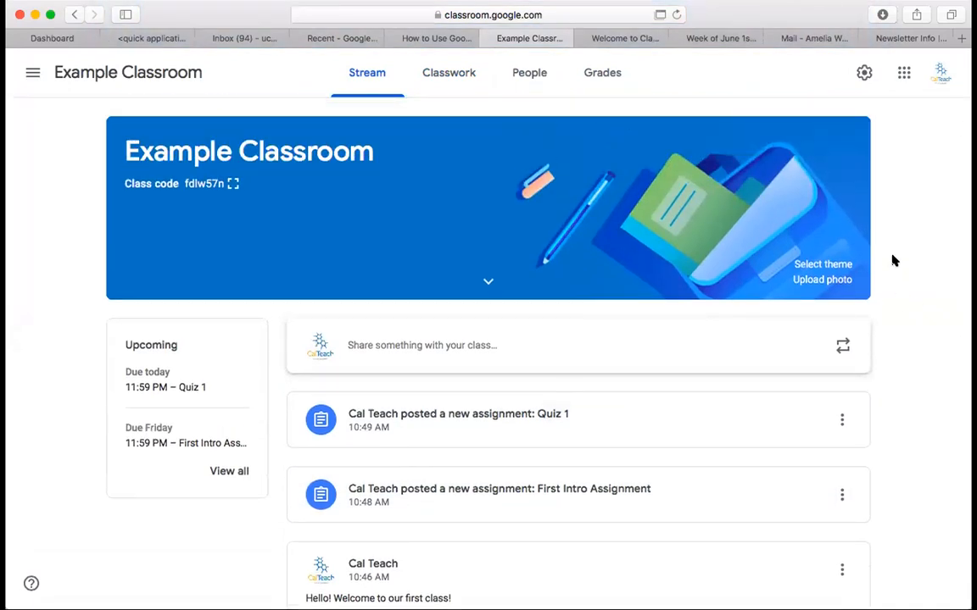